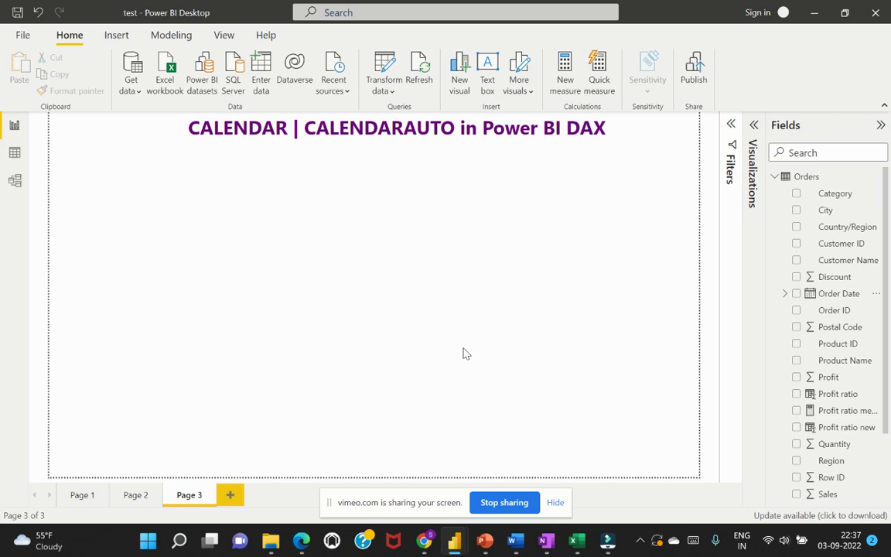
Step: In Data view, create a new calculated table named Calendar and begin its formula with 'calendar'
left_click(12, 147)
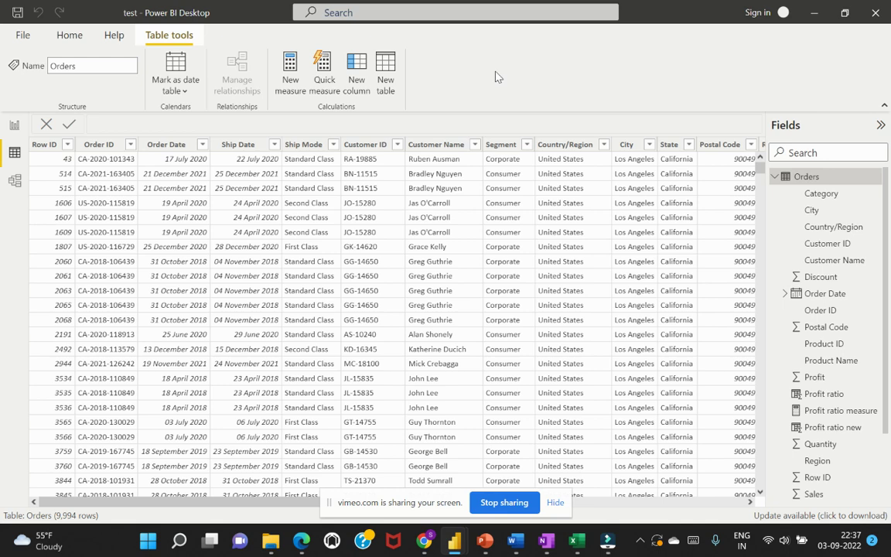
left_click(386, 68)
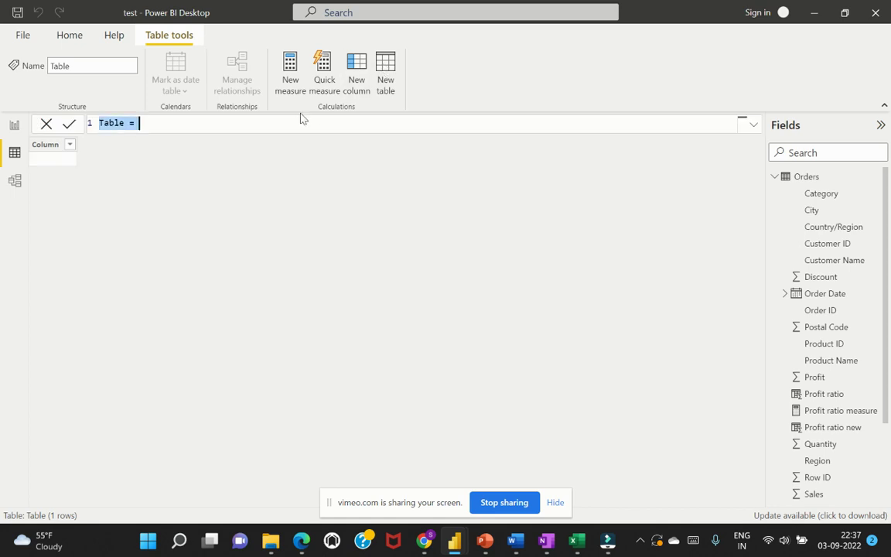
double_click(118, 124)
type("Ca")
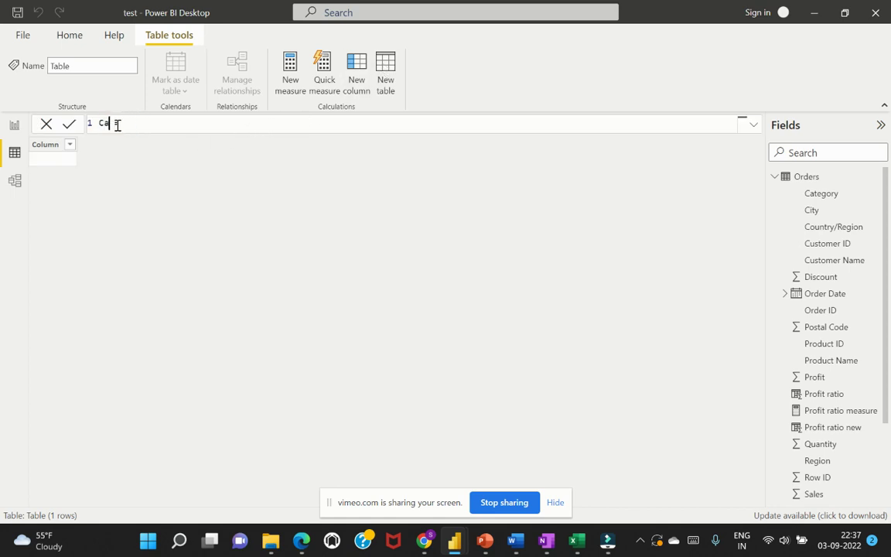
type("lendar =")
left_click(201, 122)
type("calendar")
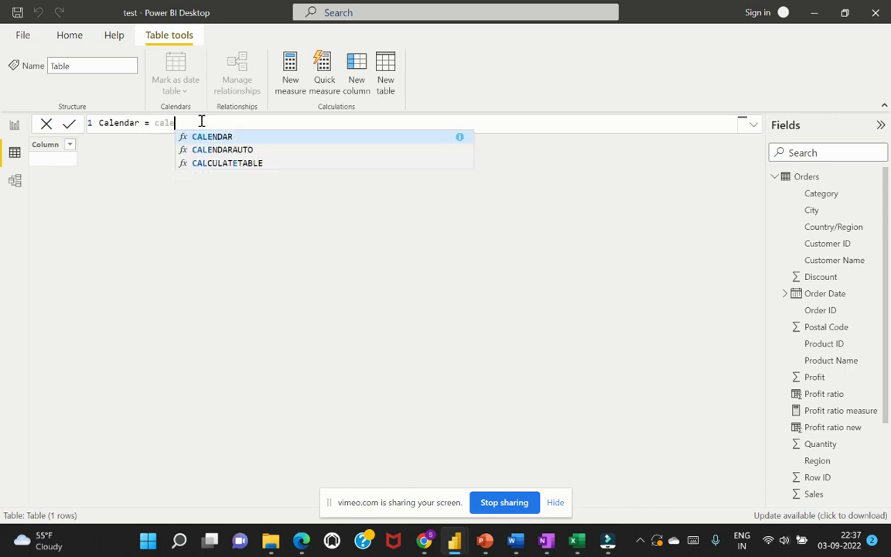
Step: Enter CALENDAR(DATE(2022,09,01), DATE(2022,09,30)) as the Calendar table formula
key("Tab")
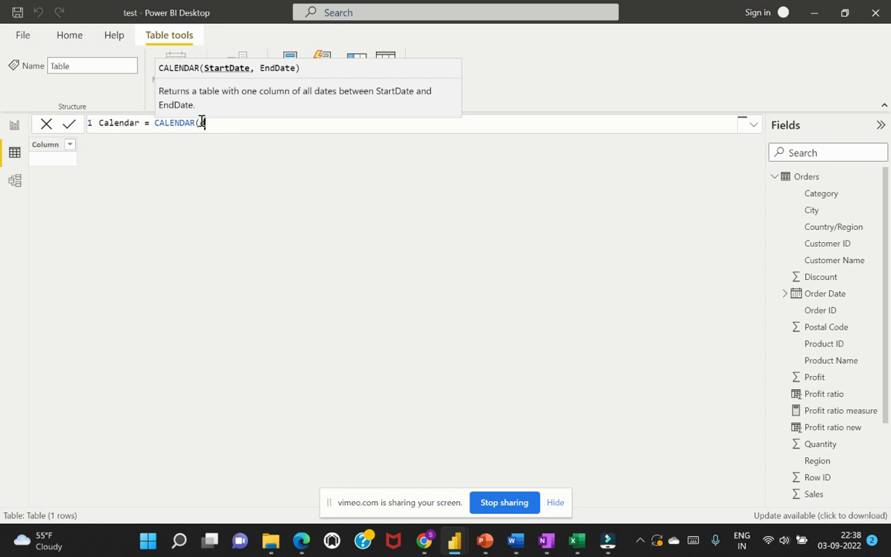
type("date")
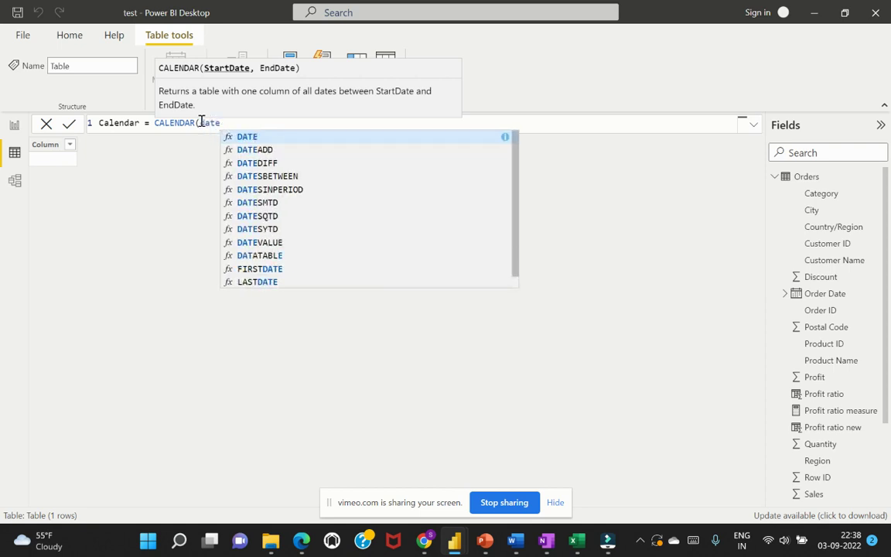
type("(")
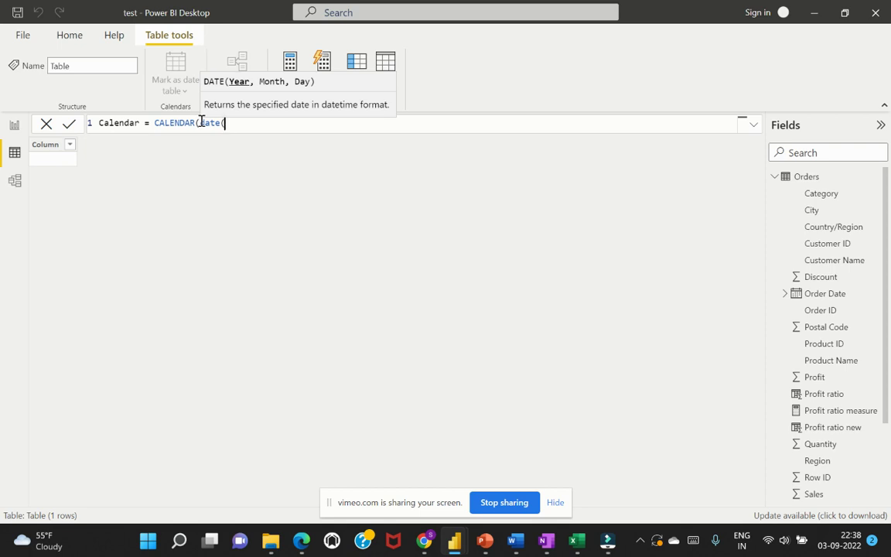
type("2022,09,01)")
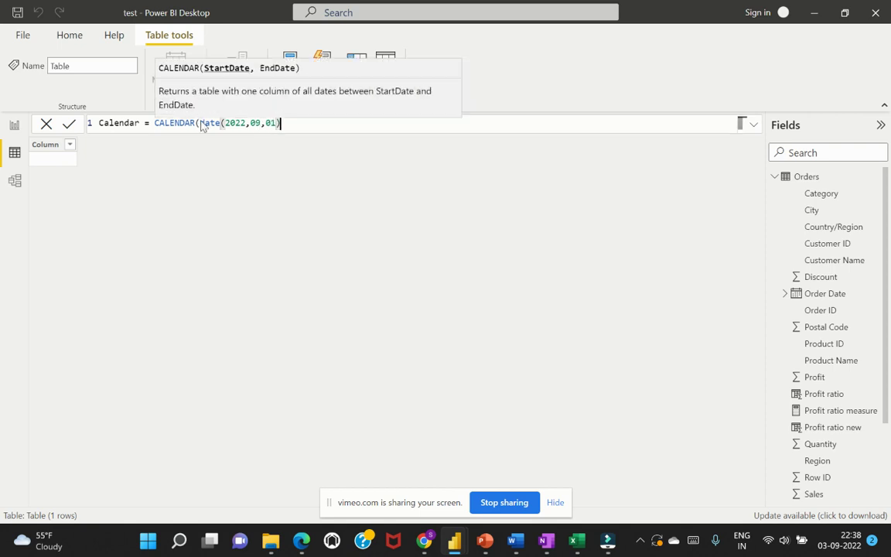
type(",")
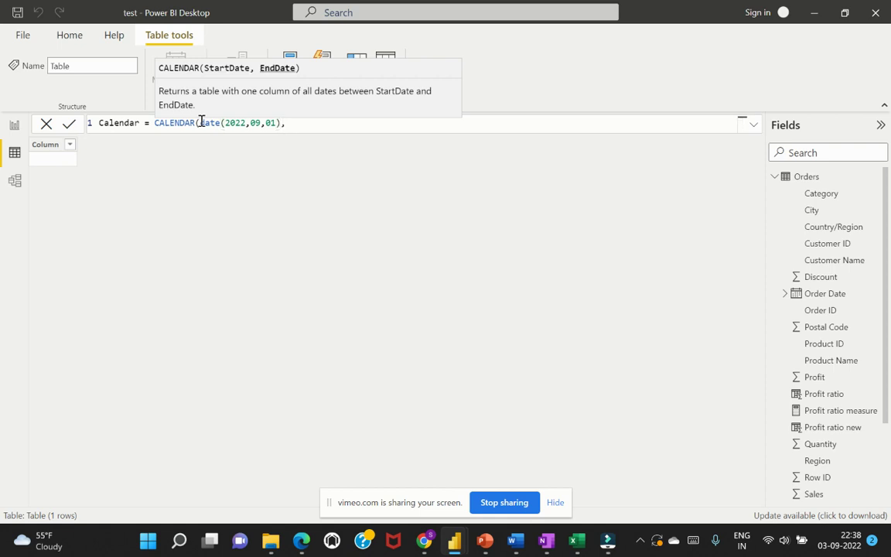
type("date")
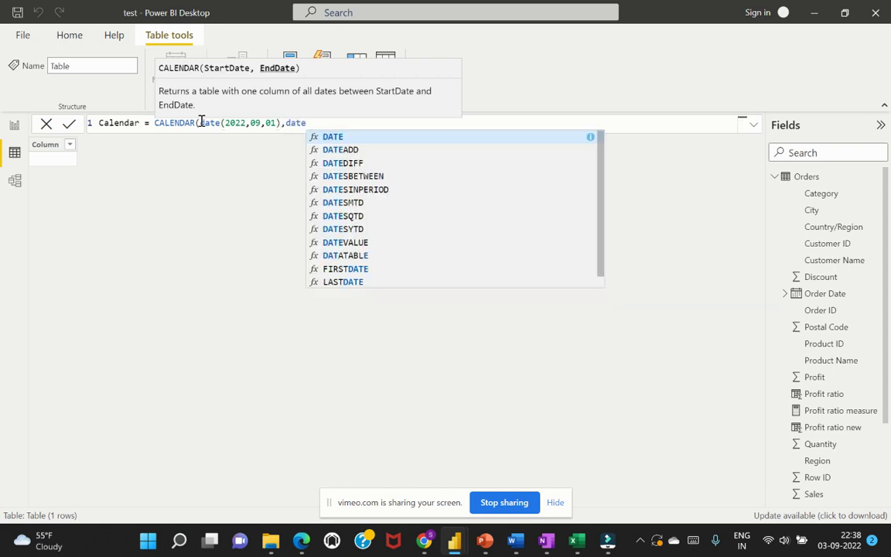
type("(2")
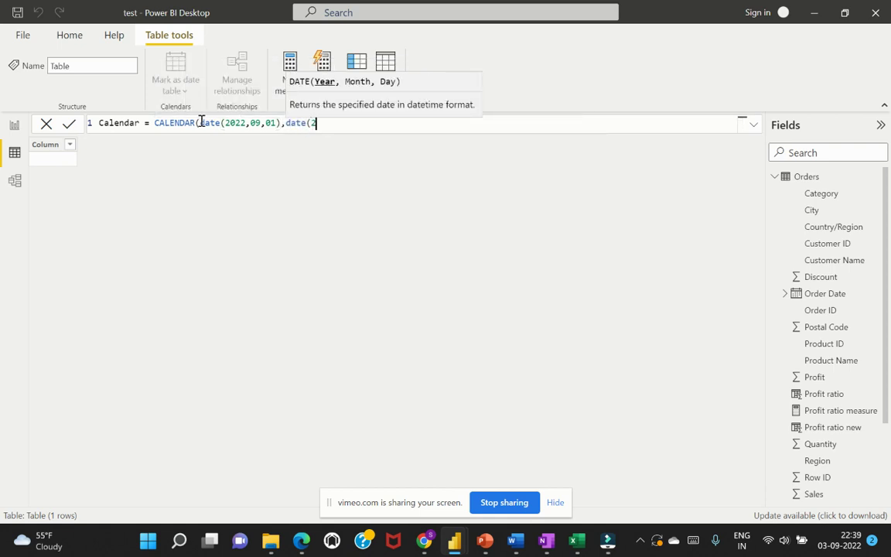
type("022,09,")
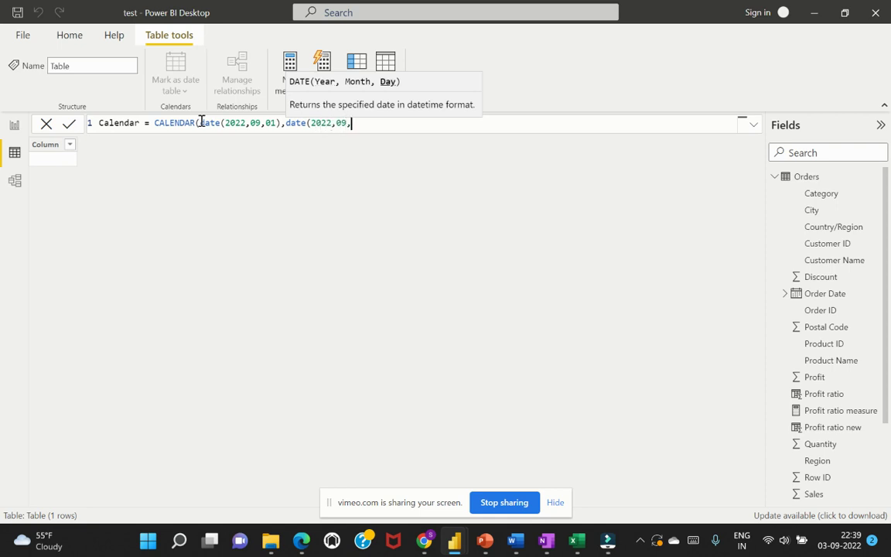
type("30))")
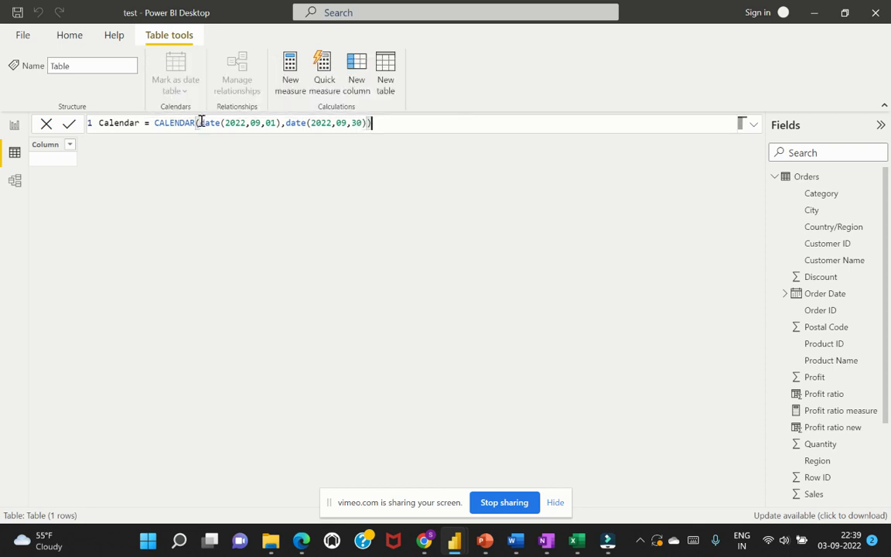
Step: Commit the formula and scroll through the 30 September 2022 dates in the Calendar table
key("Return")
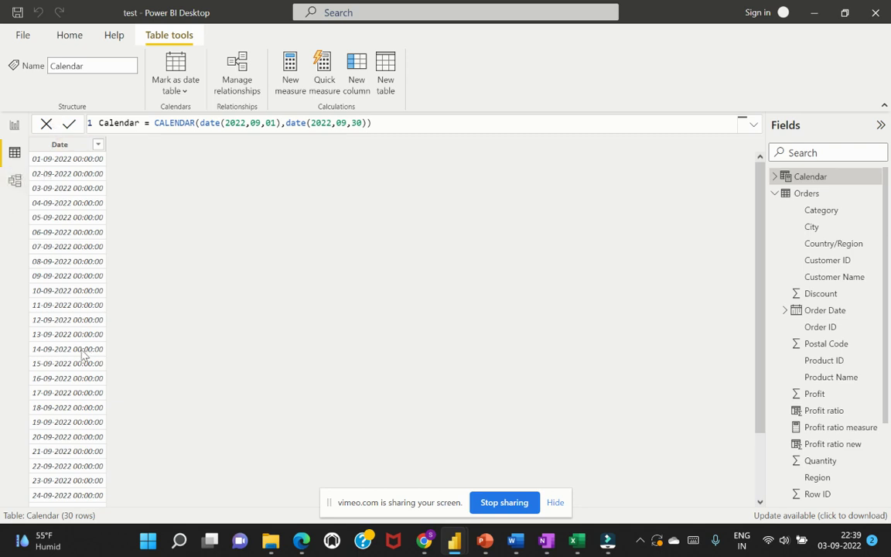
scroll(85, 362, "down", 2)
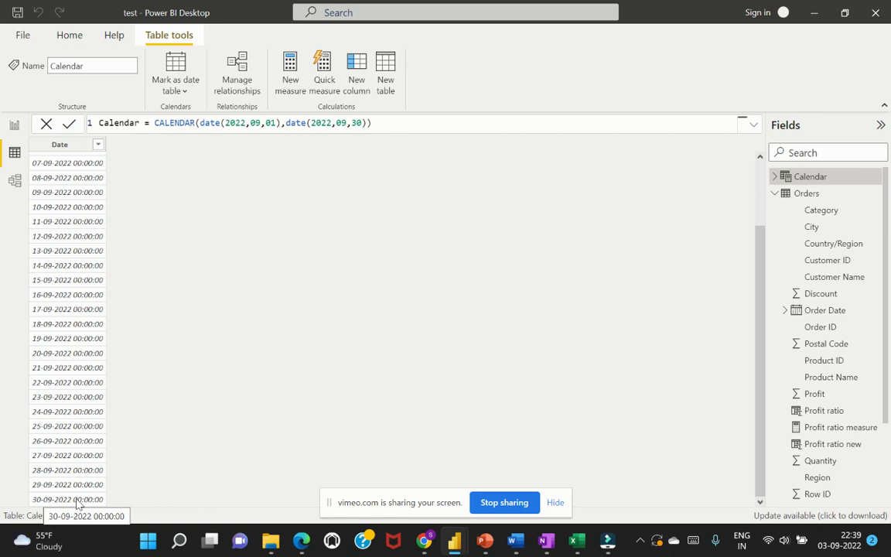
scroll(90, 259, "up", 2)
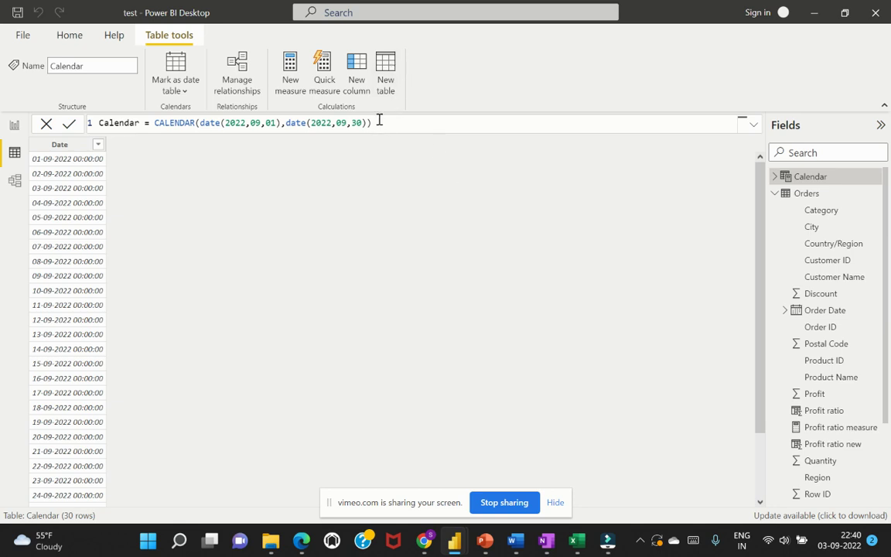
Step: Remove the fixed September date arguments from CALENDAR and open a new line inside the call
left_click_drag(370, 122, 200, 125)
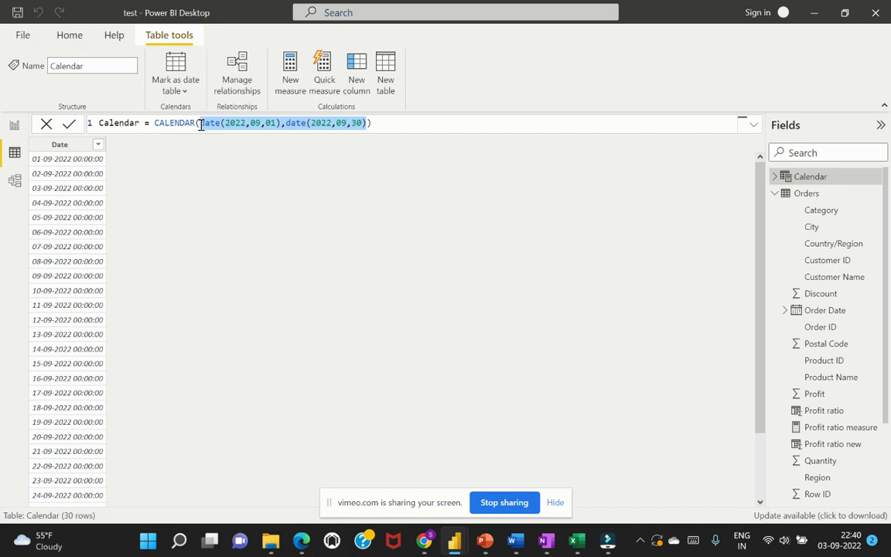
key("BackSpace")
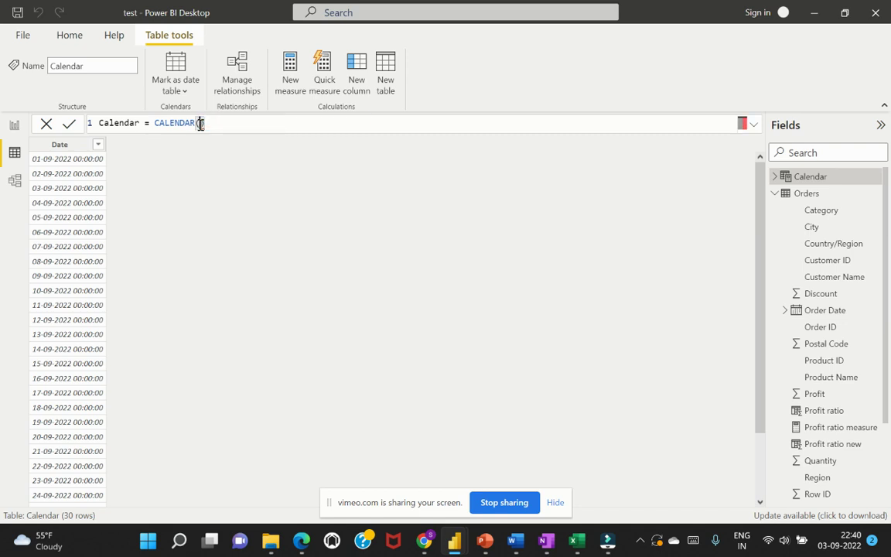
left_click(298, 125)
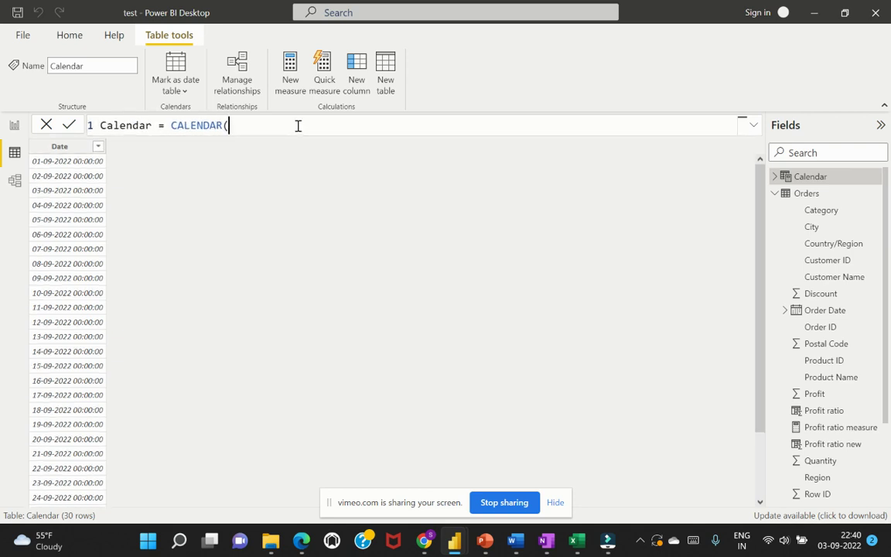
scroll(298, 126, "up", 3)
scroll(297, 125, "up", 2)
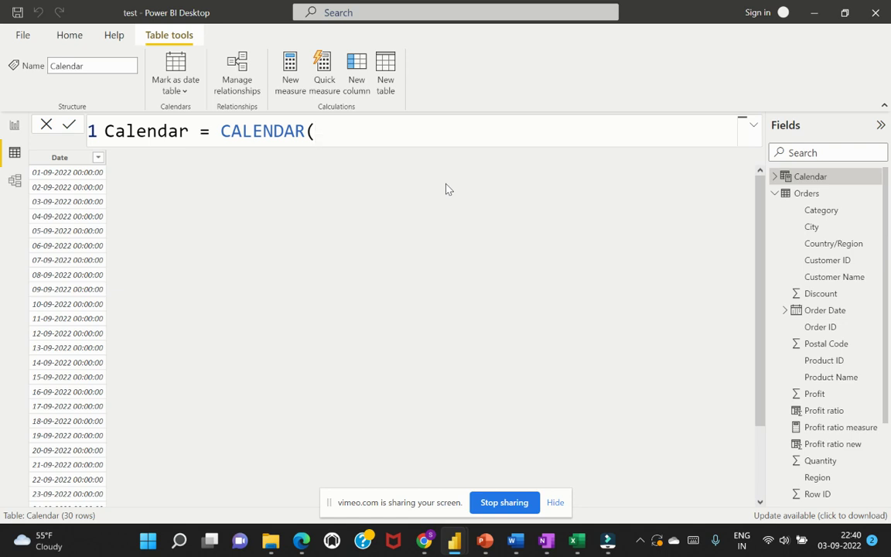
key("shift+Return")
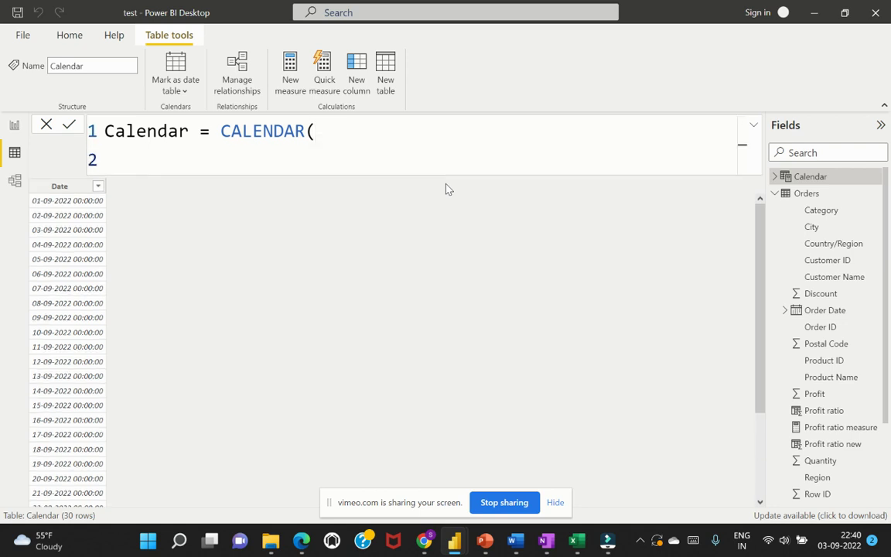
key("Tab")
key("Tab")
key("Tab")
key("Up")
Step: Enter TODAY()-365 and TODAY()+365 as CALENDAR's range and commit, producing 731 dates
key("Tab")
key("Tab")
key("Tab")
key("Tab")
type("today")
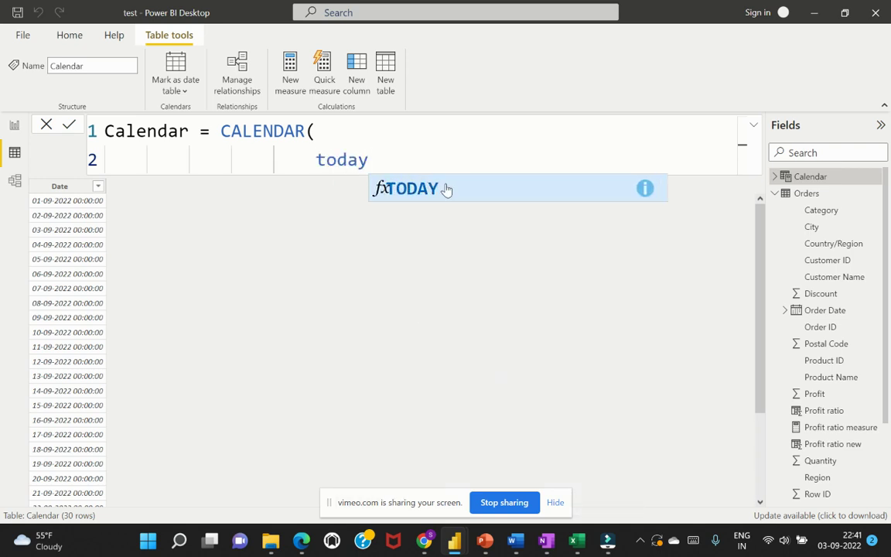
left_click(446, 189)
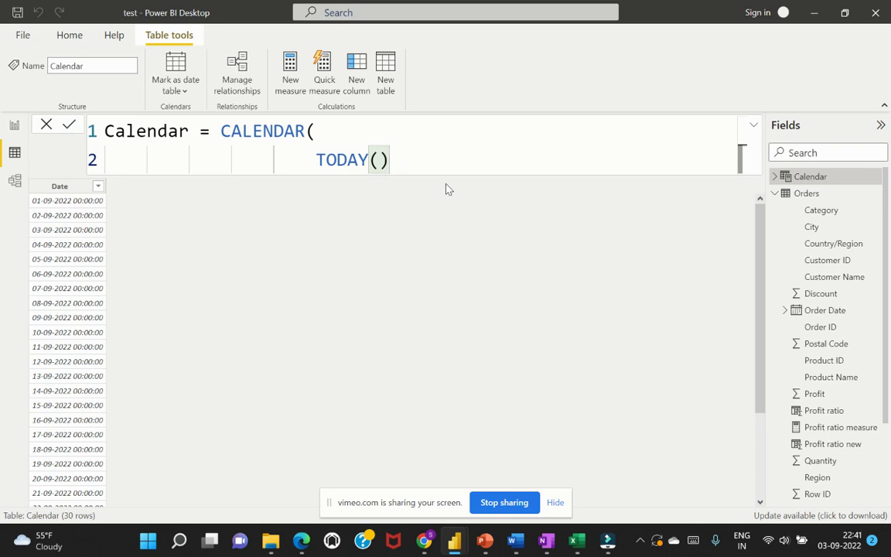
type("-365")
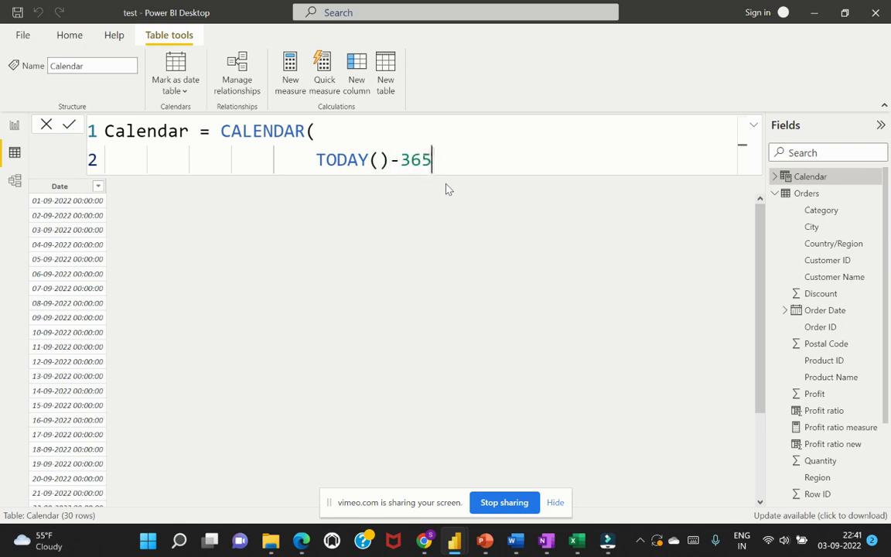
type(",")
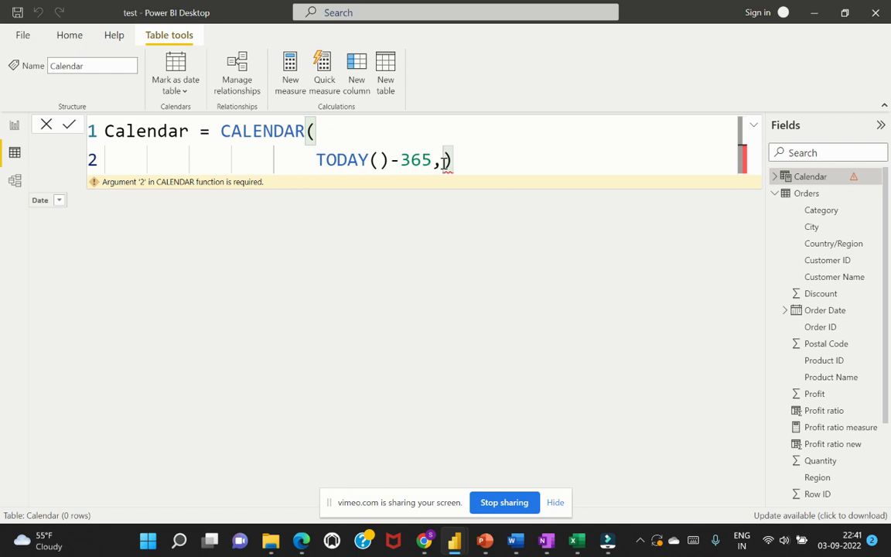
key("Return")
type("t")
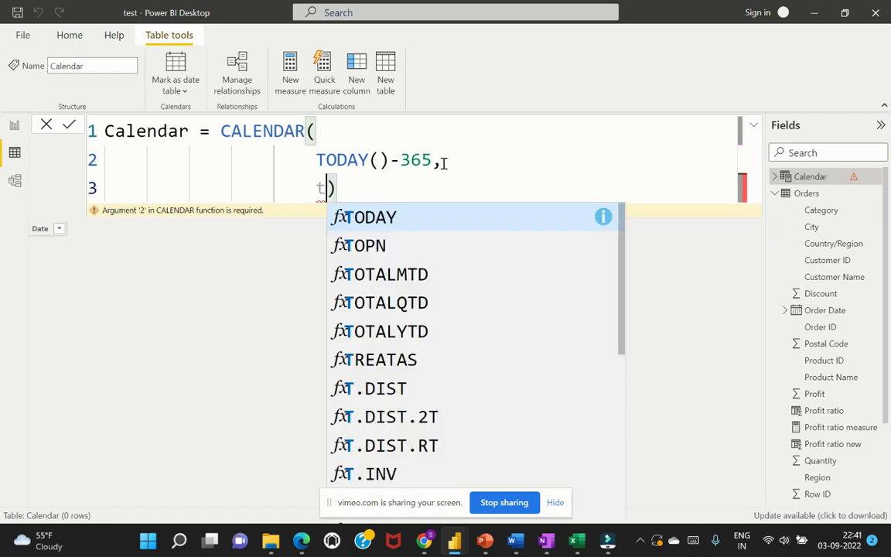
type("oday")
key("Tab")
type(")")
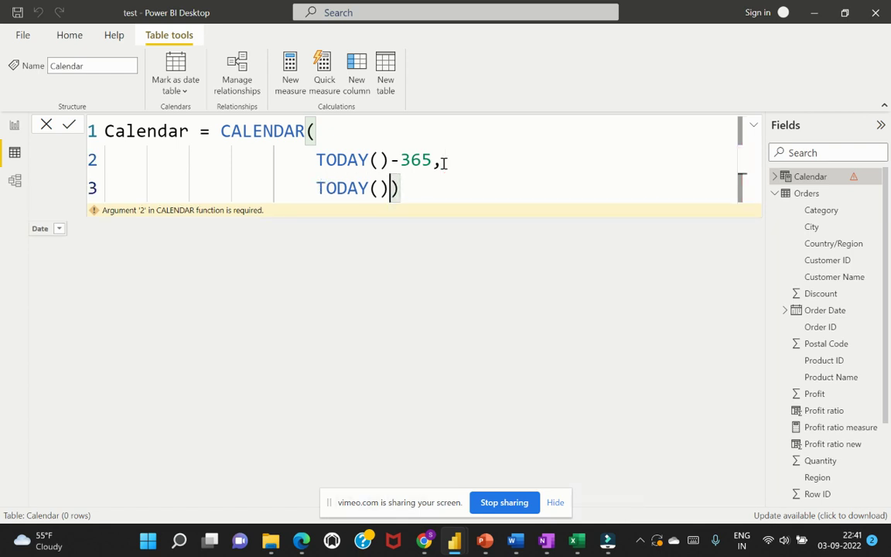
type("+3")
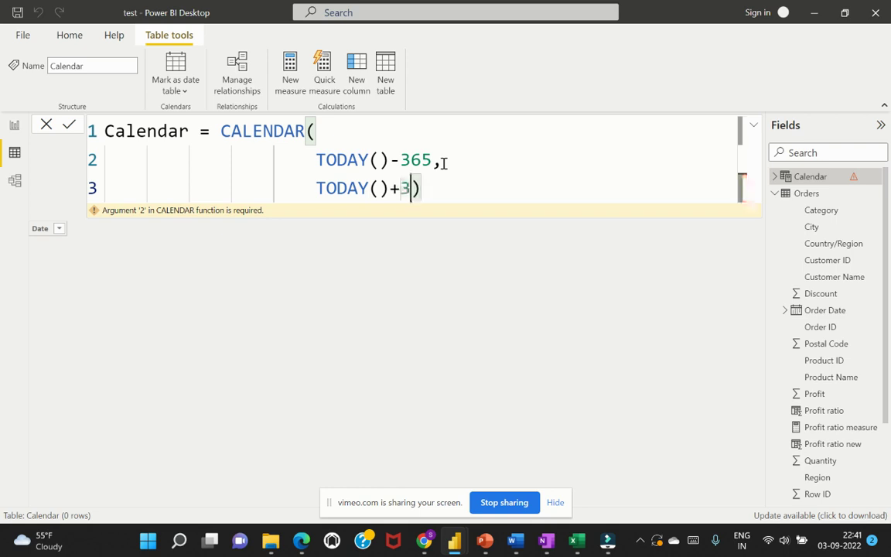
type("65")
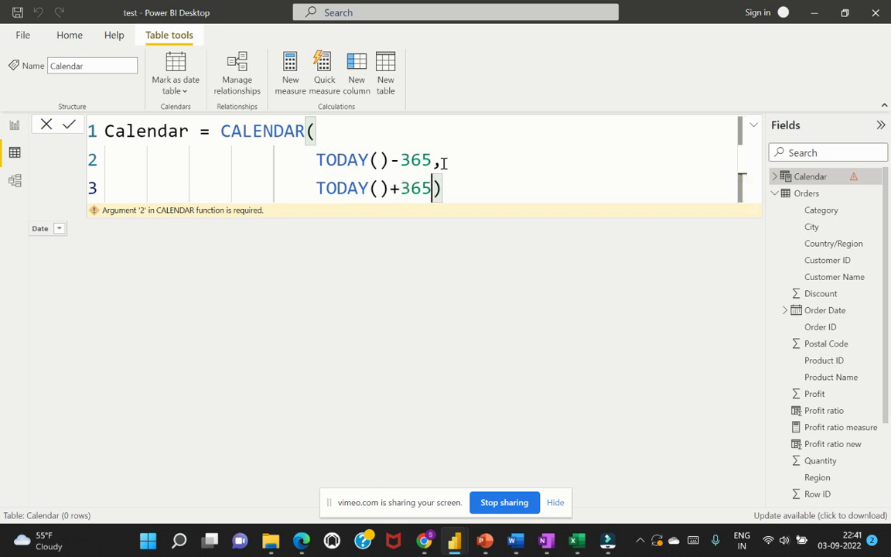
left_click(490, 191)
key("Return")
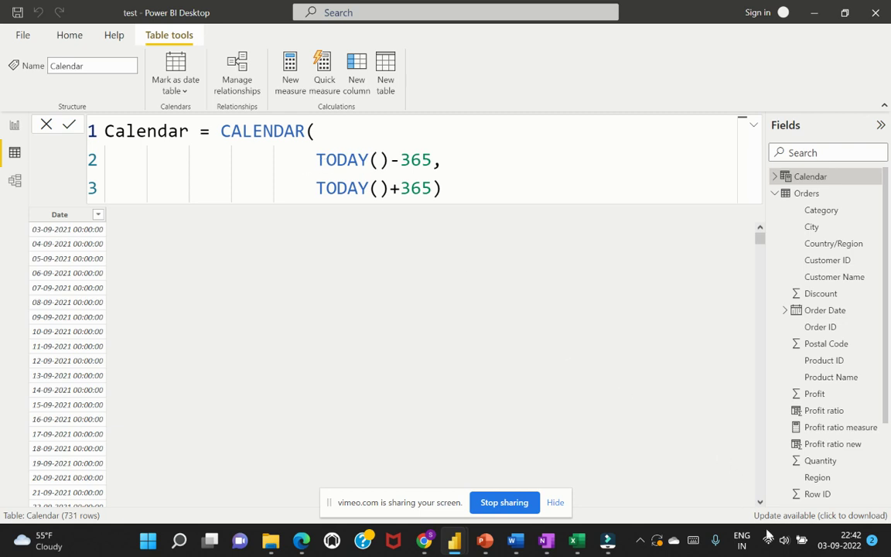
mouse_move(855, 548)
left_click(438, 161)
key("BackSpace")
type(",")
scroll(68, 479, "down", 15)
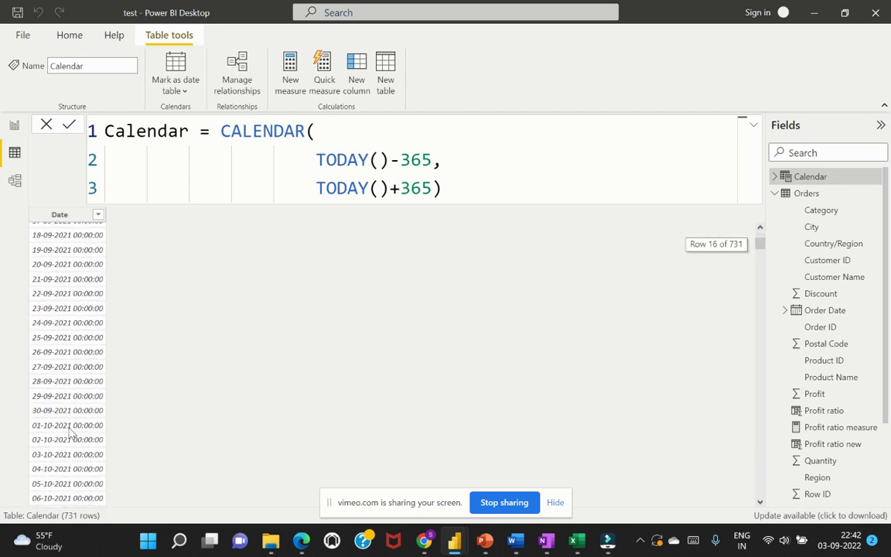
scroll(70, 433, "down", 15)
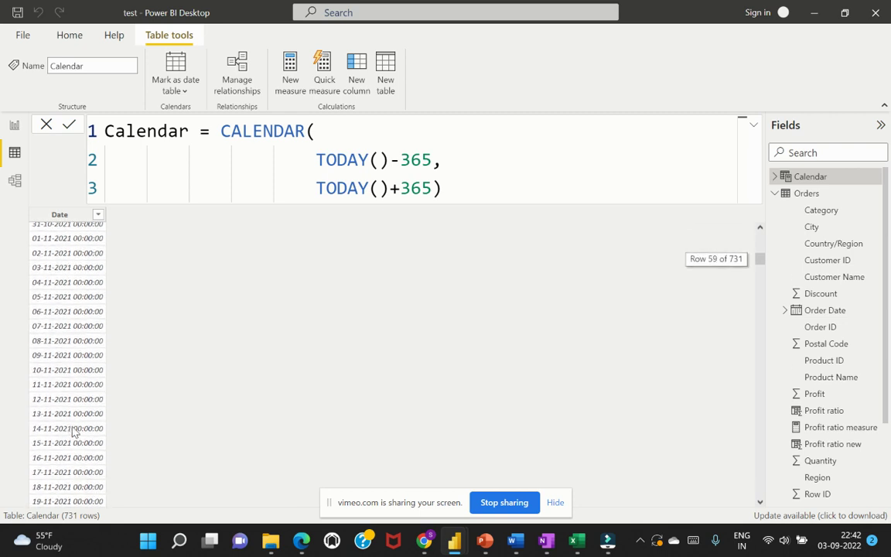
scroll(73, 431, "down", 19)
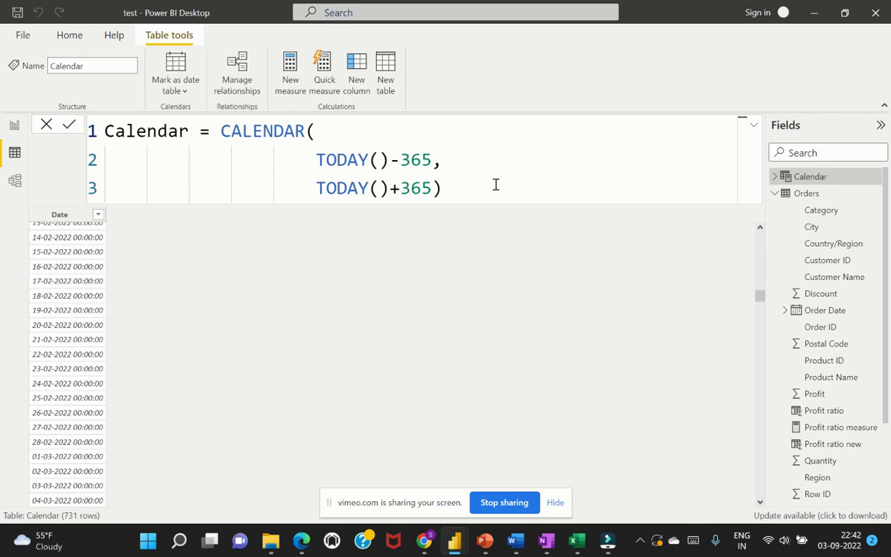
scroll(102, 375, "down", 15)
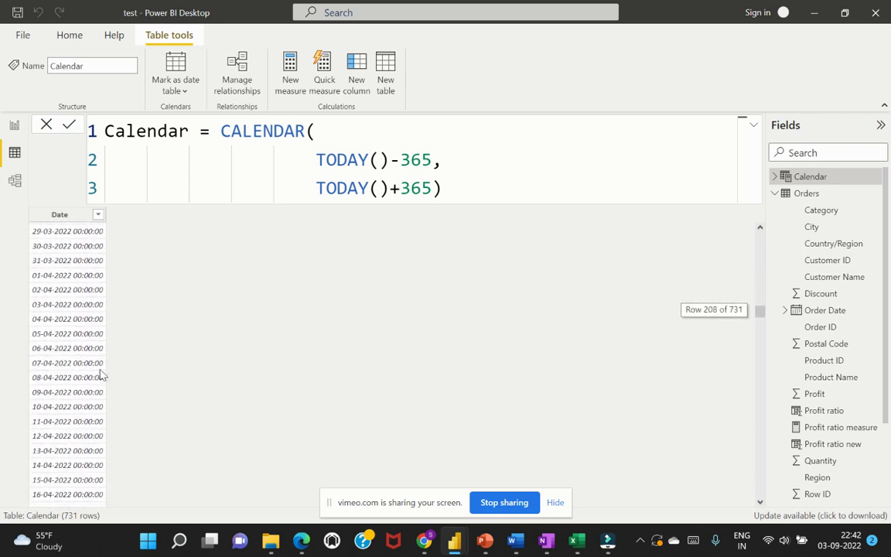
scroll(102, 376, "down", 20)
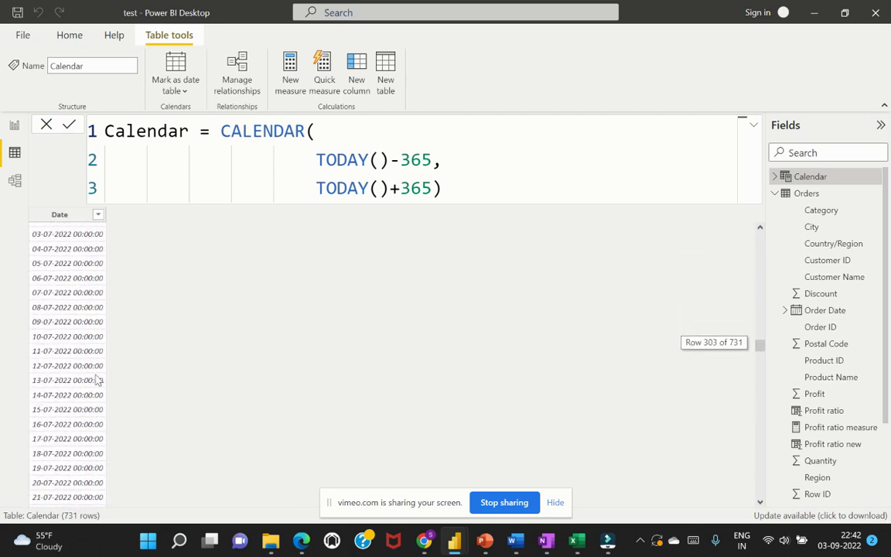
scroll(98, 380, "down", 11)
left_click_drag(759, 360, 760, 486)
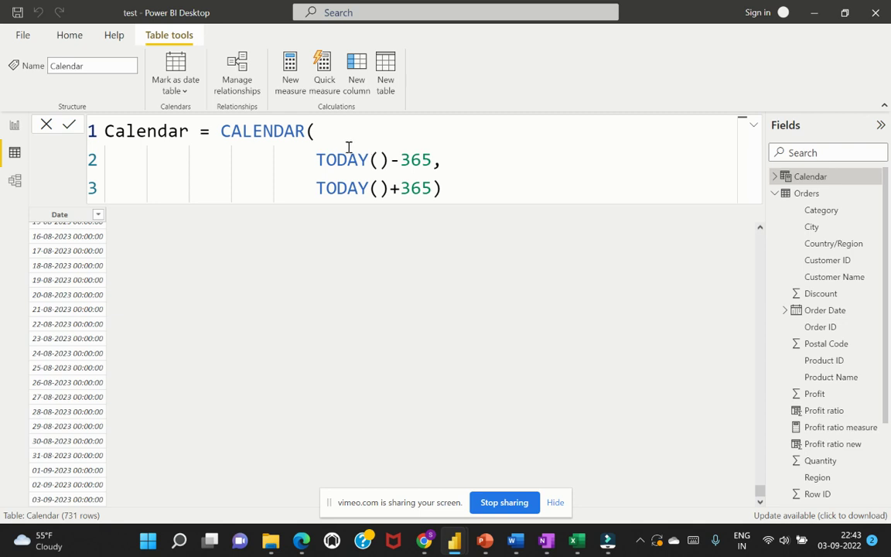
Step: Delete the TODAY-based arguments, leaving an empty CALENDAR() with a new line inside
left_click_drag(316, 138, 436, 183)
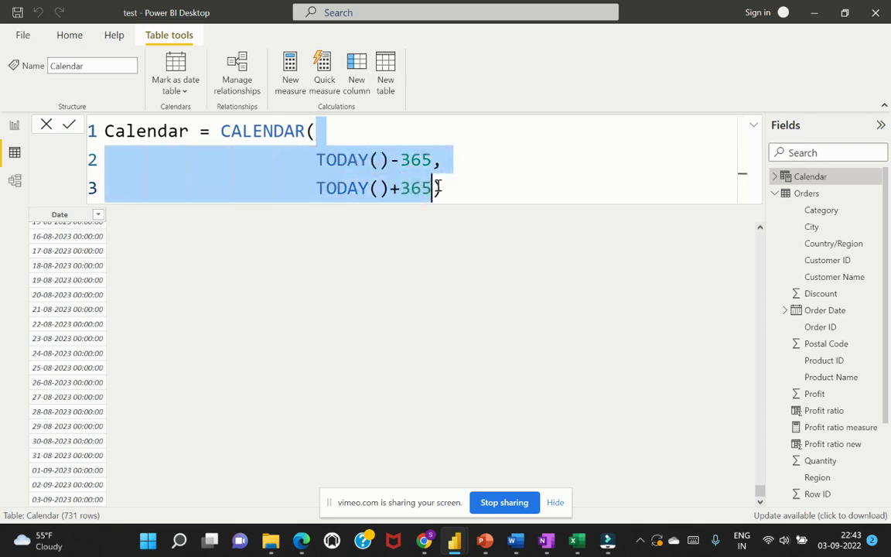
key("BackSpace")
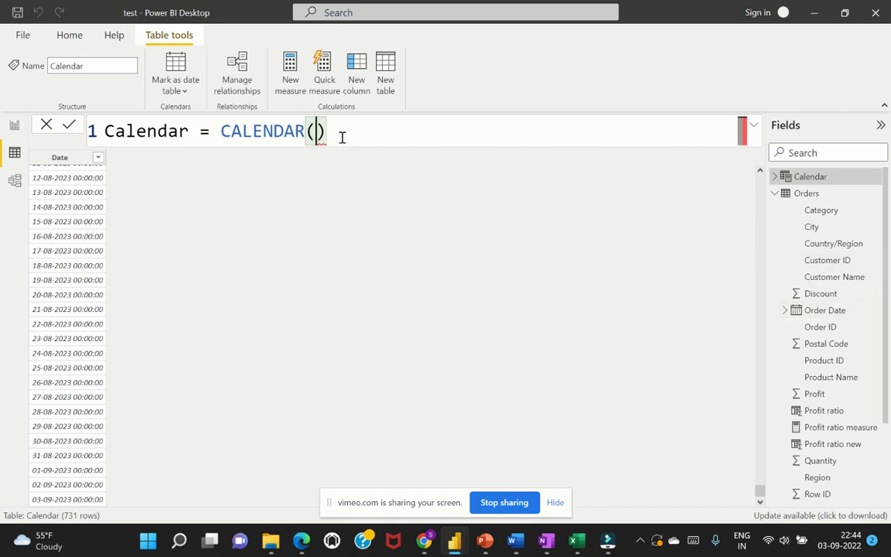
key("shift+Return")
Step: Enter MIN(Orders[Order Date]) as the indented start-date argument
key("Tab")
key("Tab")
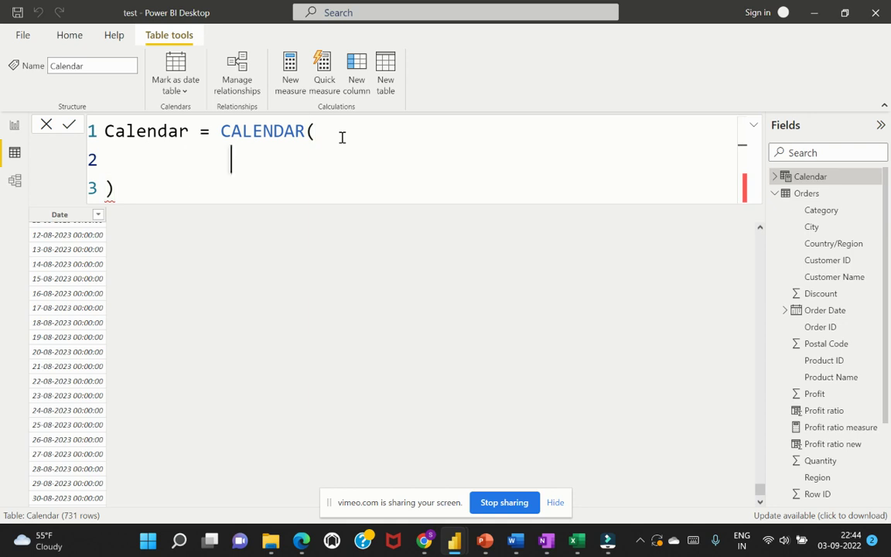
key("Tab")
key("Tab")
type("min")
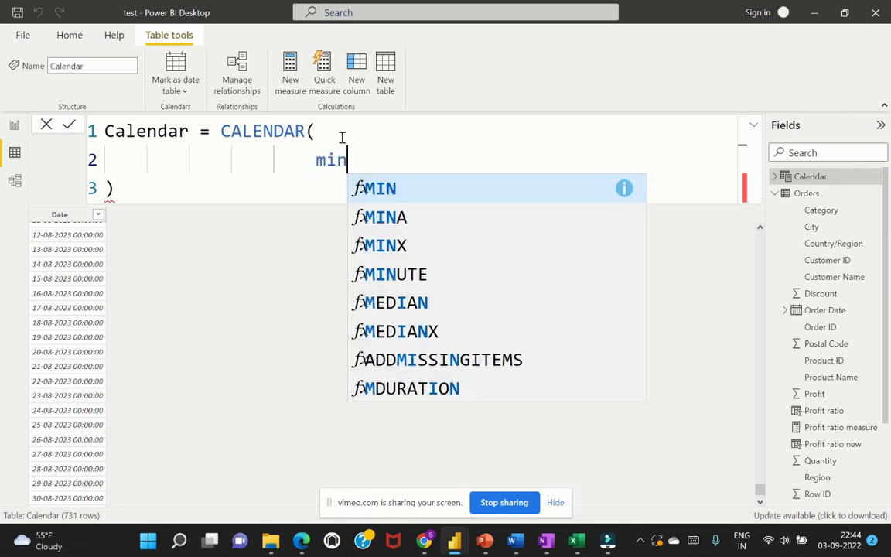
key("Tab")
type("order")
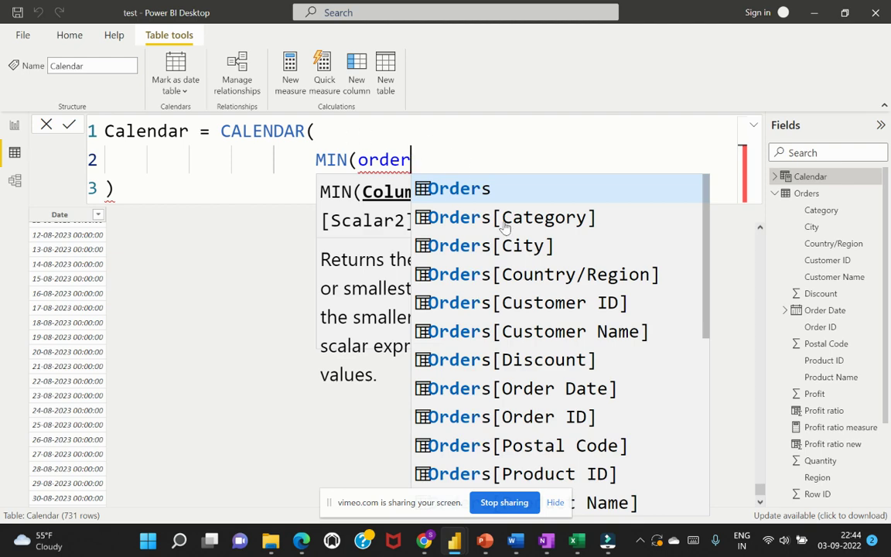
left_click(563, 389)
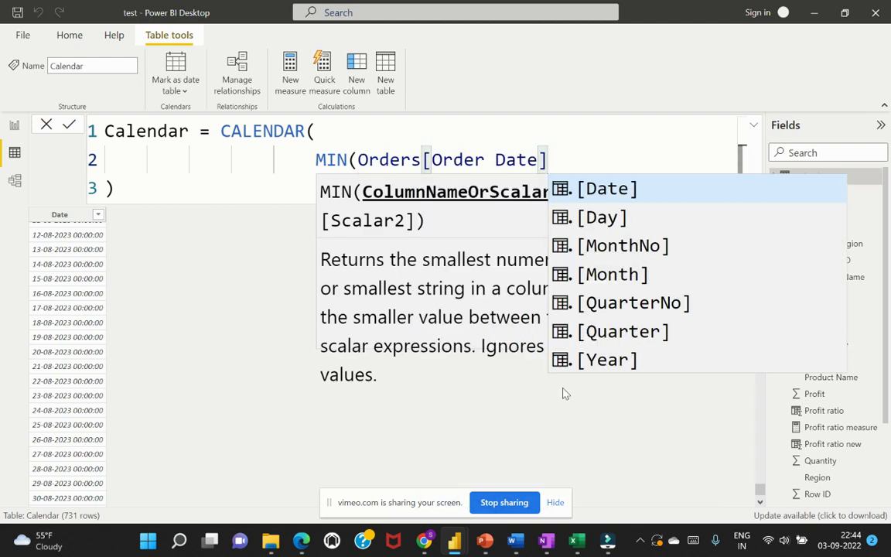
type(")")
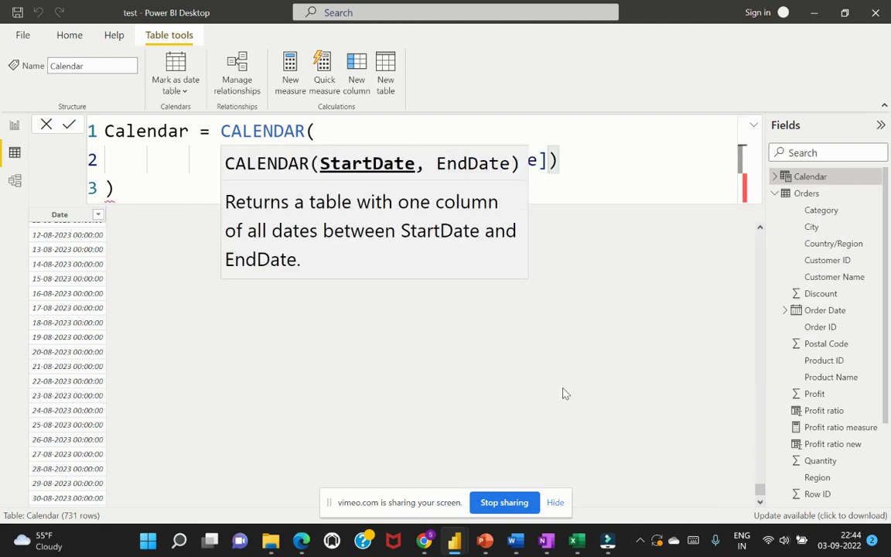
type(",")
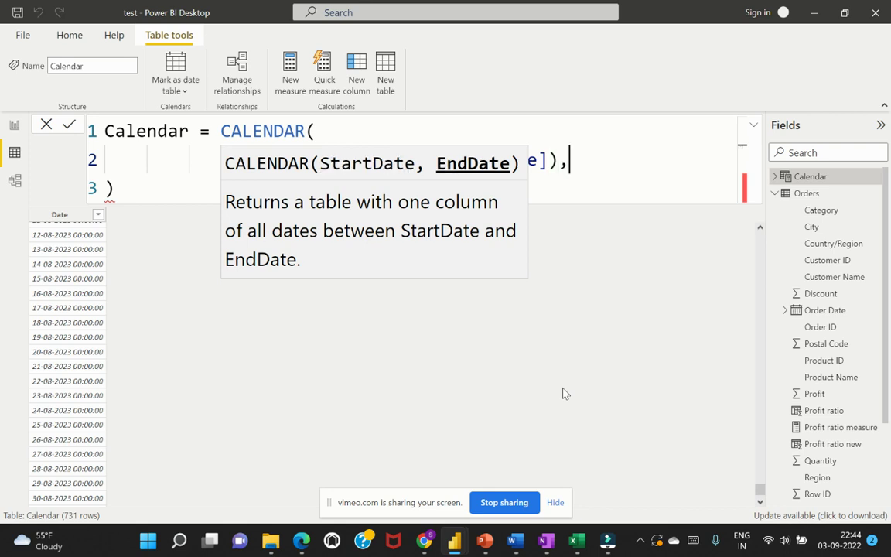
key("shift+Return")
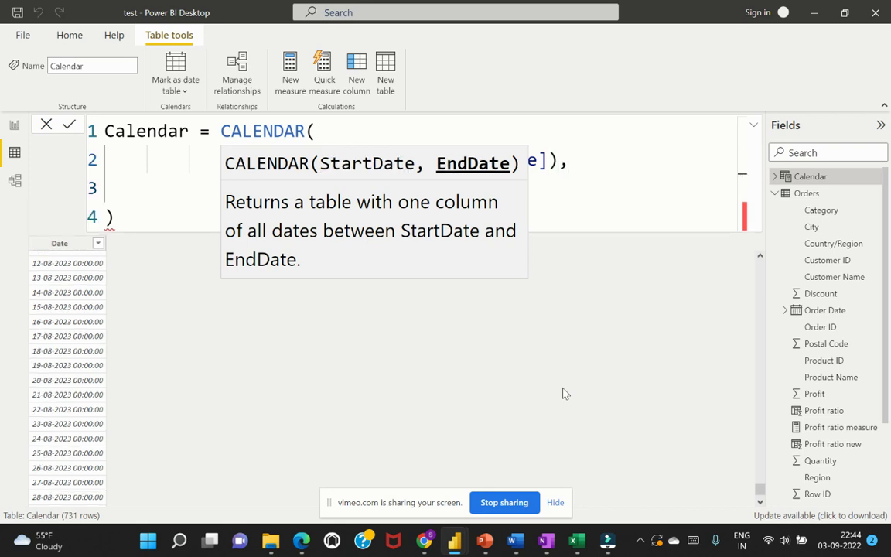
Step: Enter MAX(Orders[Order Date]) as the end-date argument on line 3
left_click(611, 213)
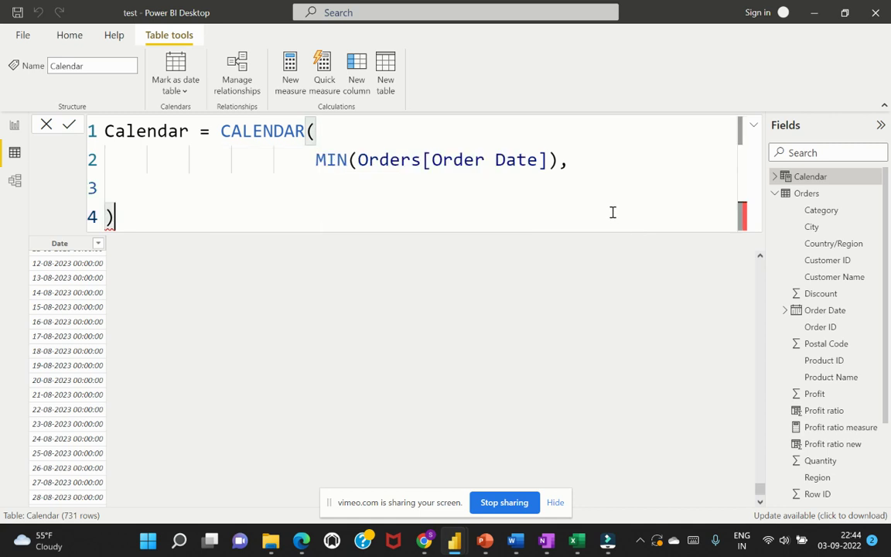
left_click(321, 186)
type("max")
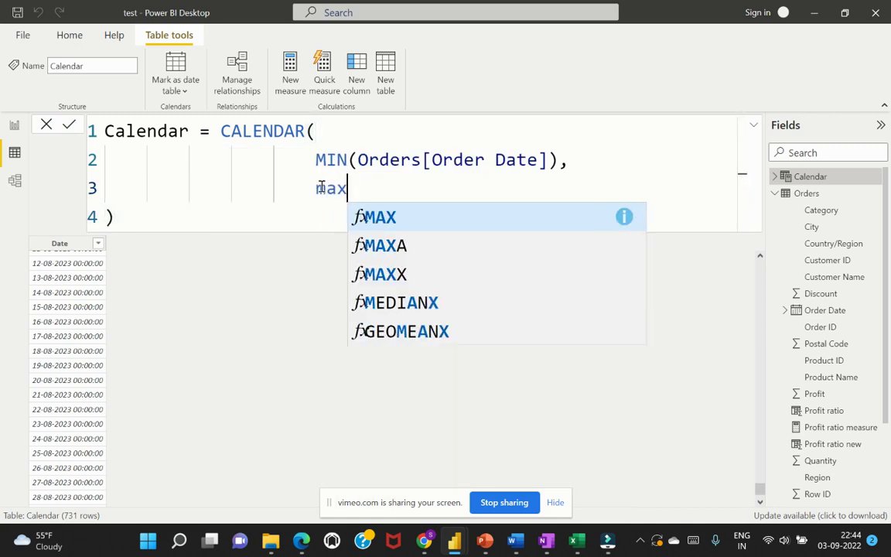
key("Tab")
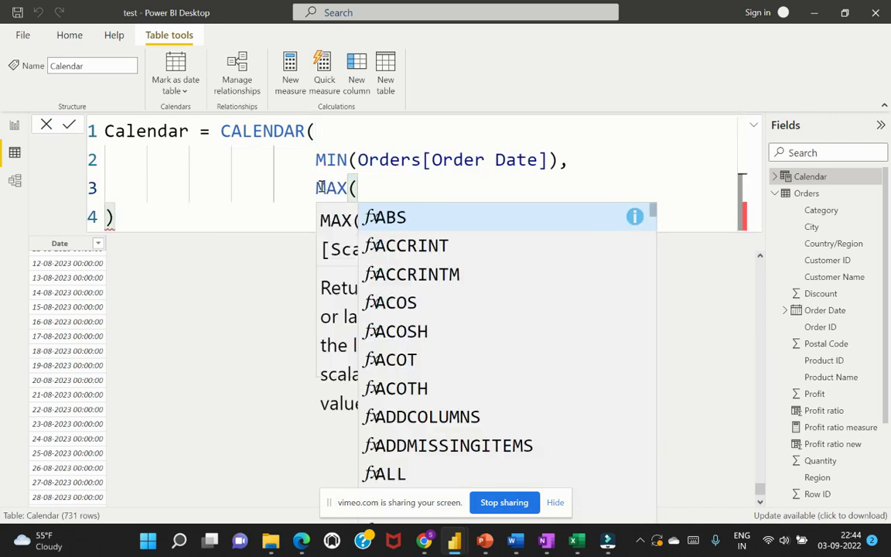
type("order")
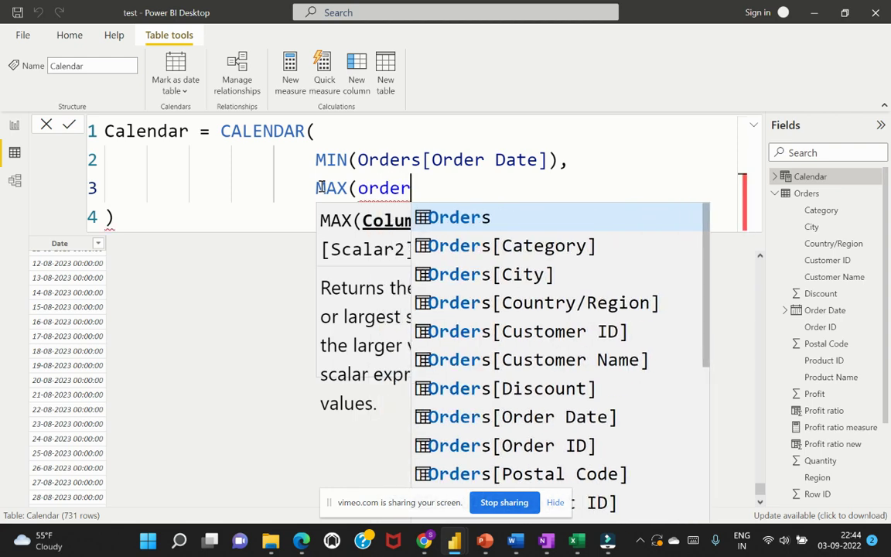
left_click(541, 418)
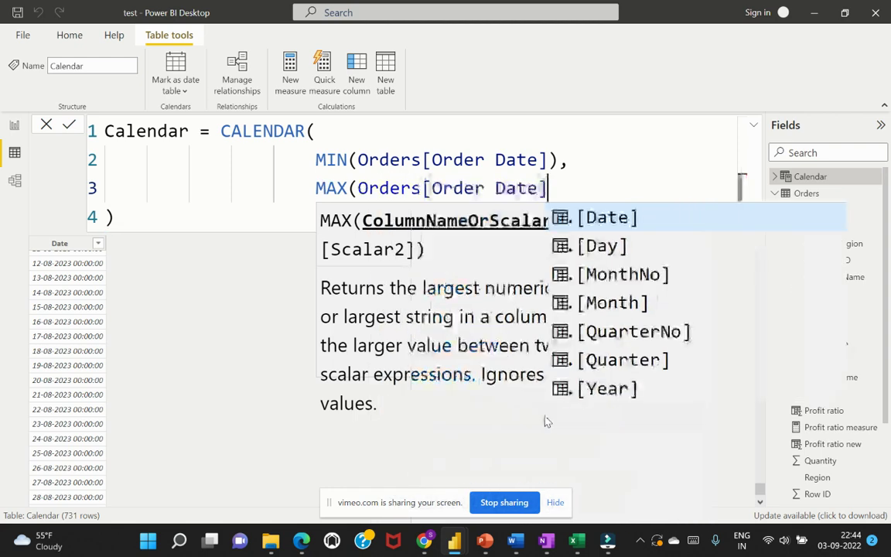
Step: Close and commit the MIN/MAX formula, then scroll to the last dates in December 2021
type(")")
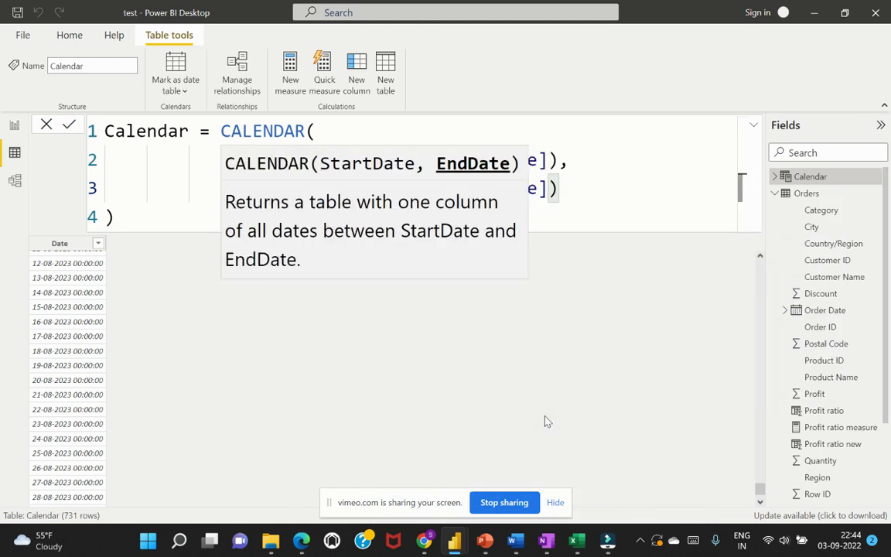
left_click(68, 127)
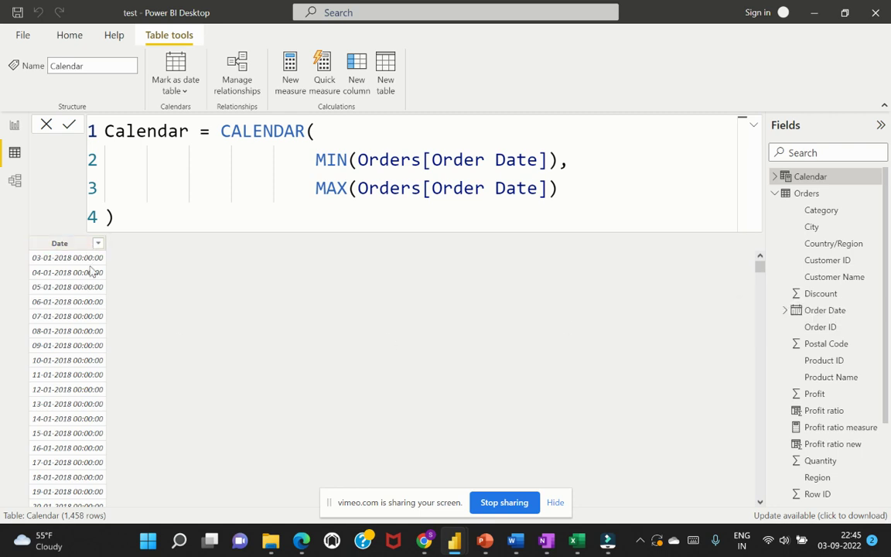
left_click_drag(760, 263, 788, 470)
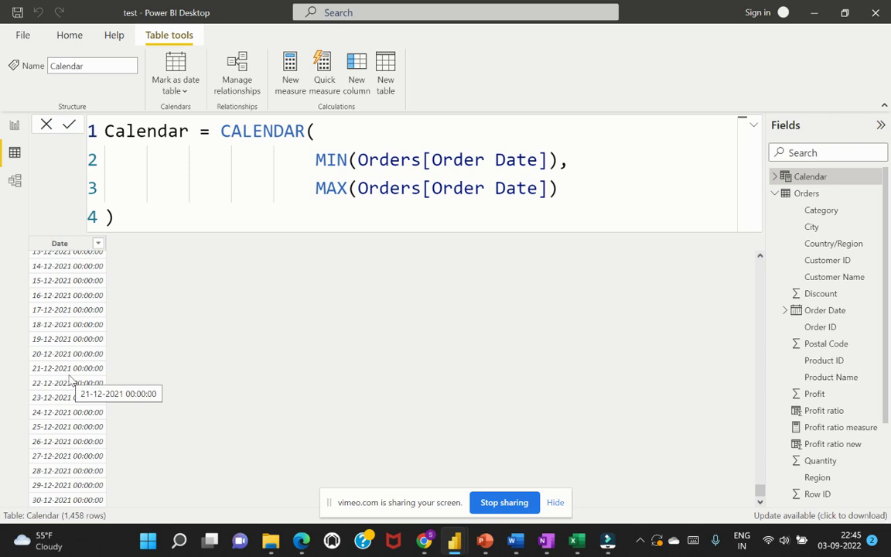
Step: Delete the MIN and MAX argument lines from the CALENDAR formula
left_click(317, 153)
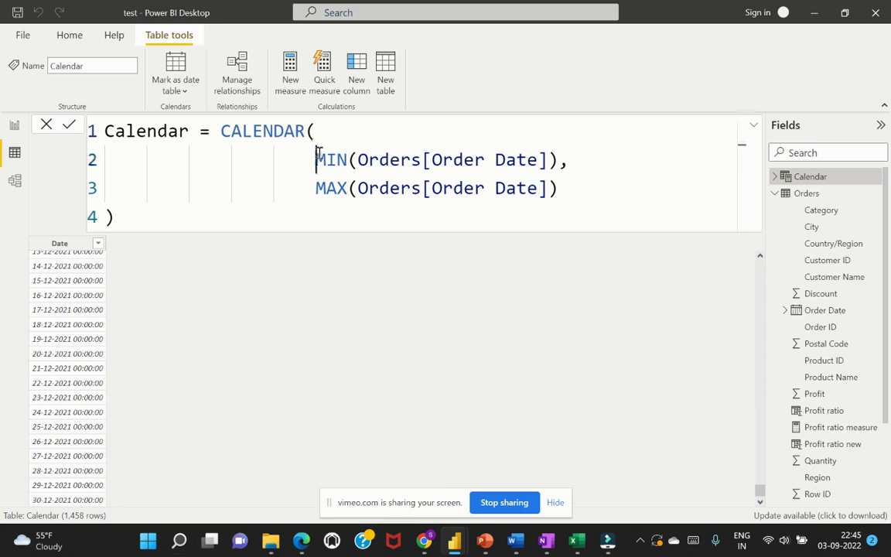
left_click_drag(315, 159, 563, 189)
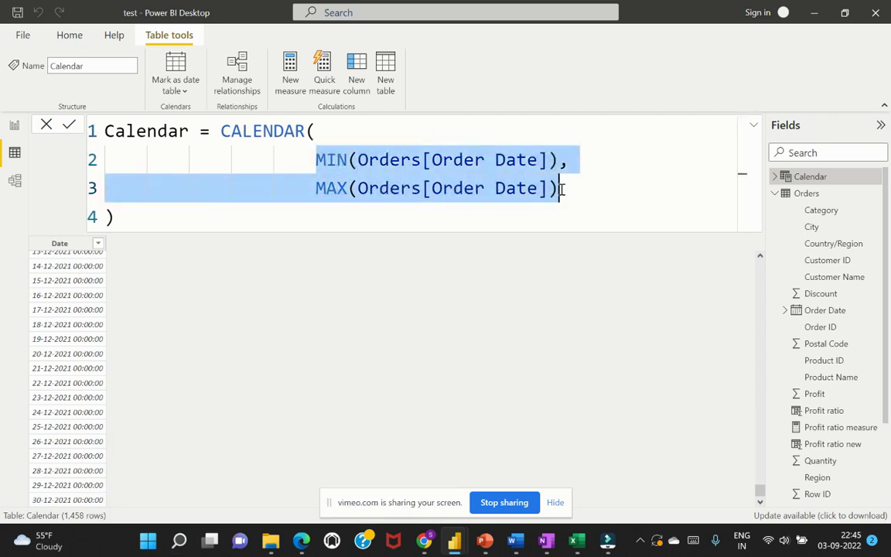
key("BackSpace")
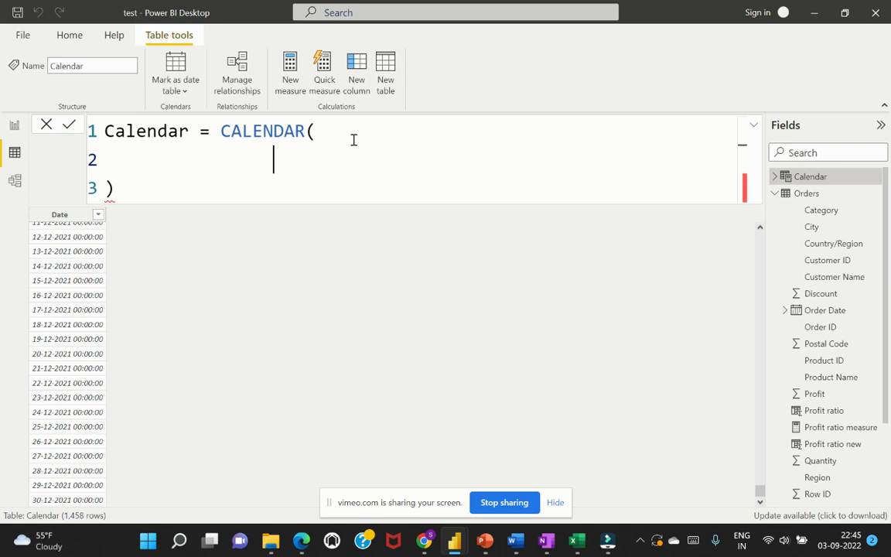
Step: Try switching to CALENDARAUTO, then erase everything after 'Calendar ='
left_click(315, 131)
left_click(306, 132)
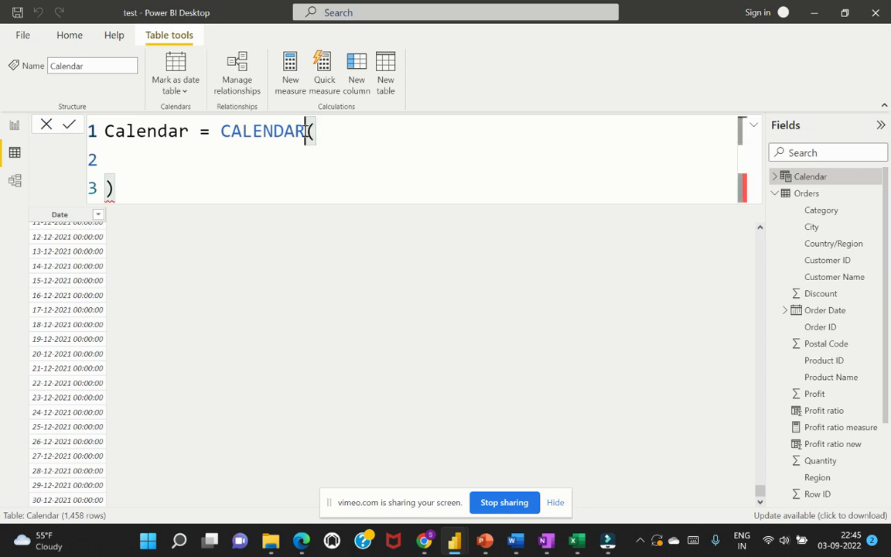
type("auto")
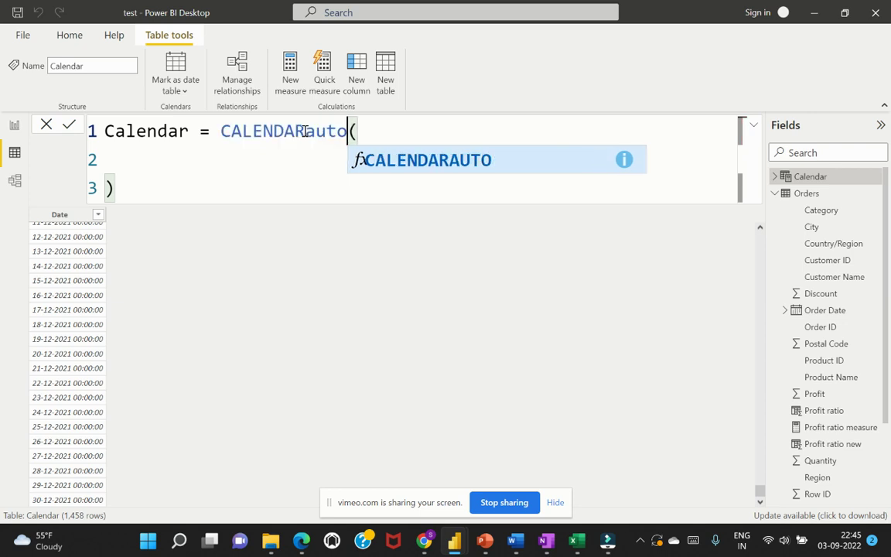
key("Tab")
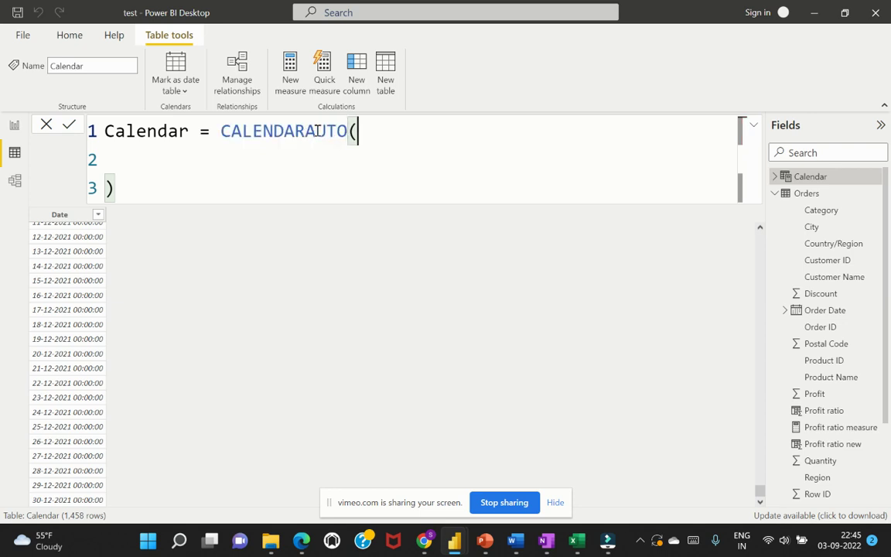
double_click(346, 130)
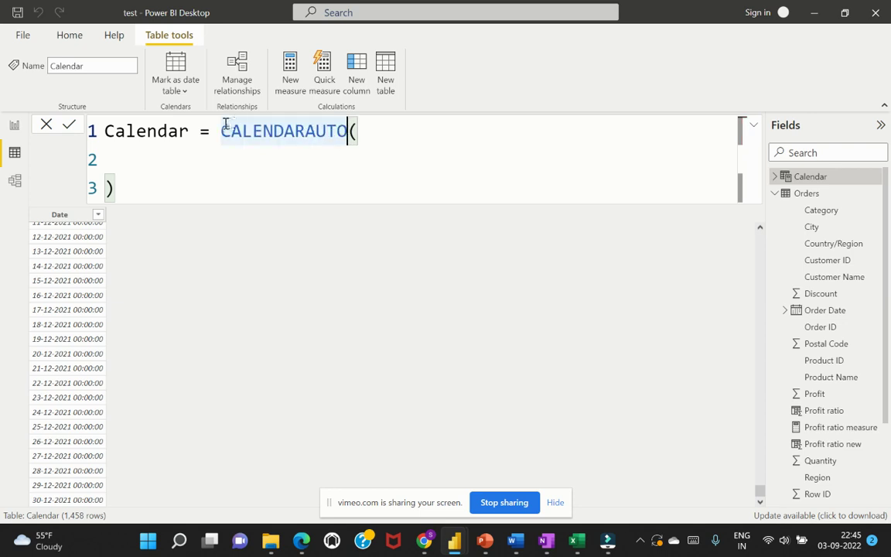
left_click_drag(222, 131, 268, 193)
key("BackSpace")
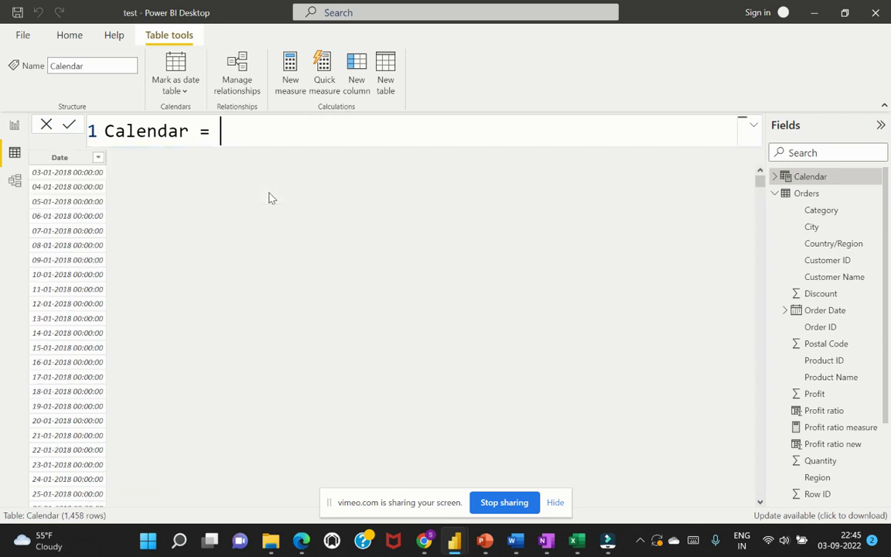
Step: Write the formula as CALENDARAUTO(), reviewing the FiscalYearEndMonth argument tooltip first
type("cale")
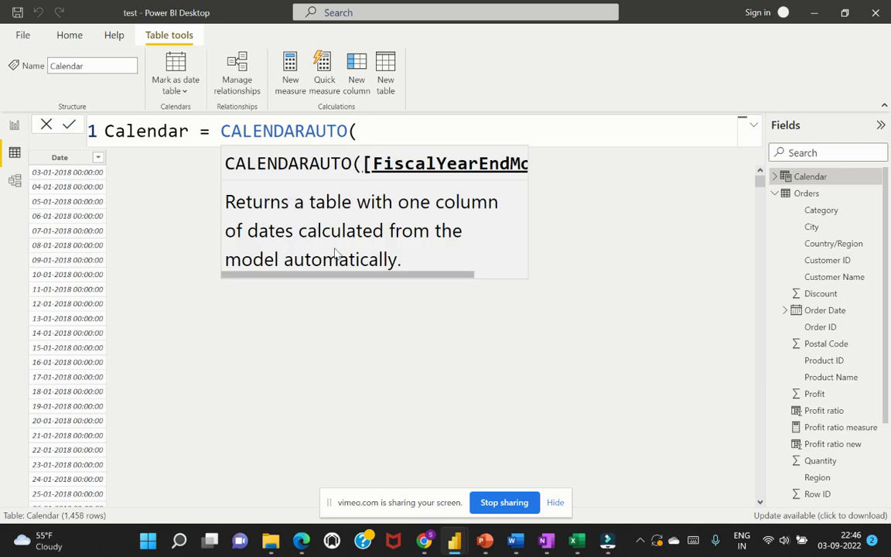
left_click_drag(372, 276, 456, 280)
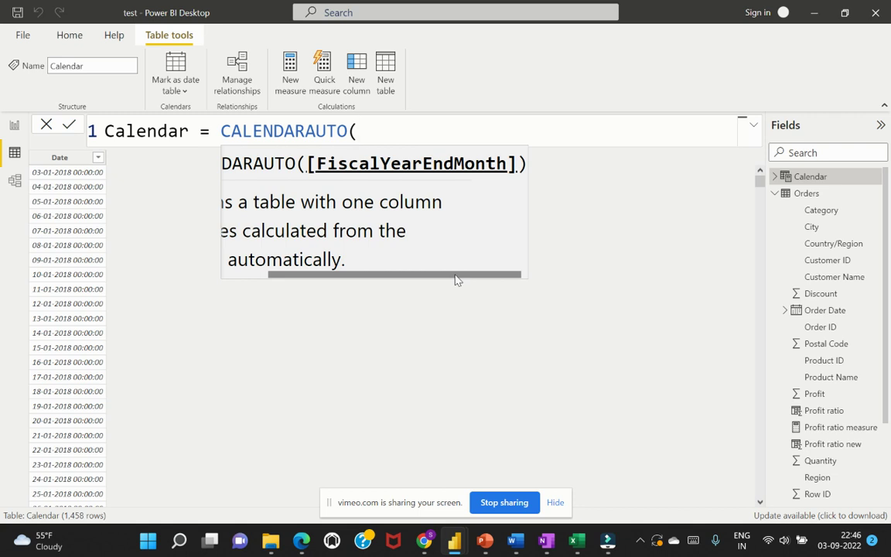
left_click_drag(456, 277, 373, 281)
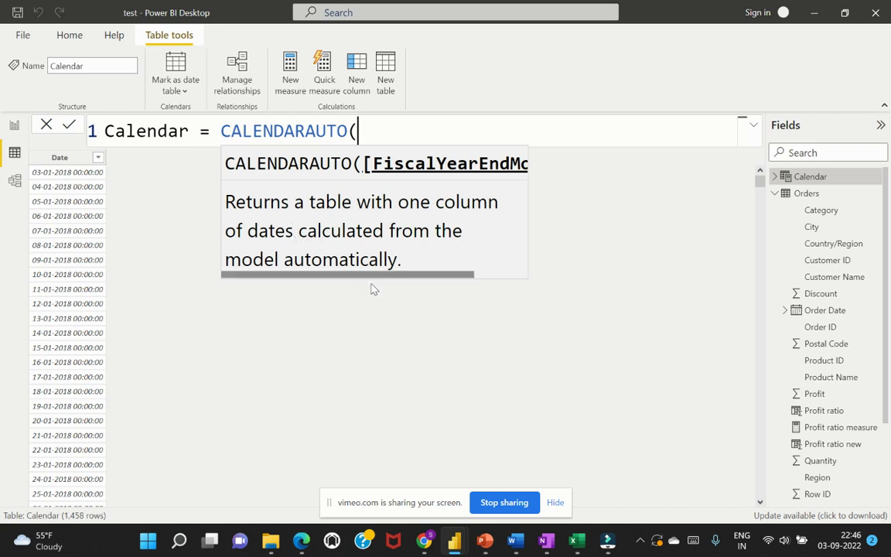
left_click_drag(414, 275, 469, 277)
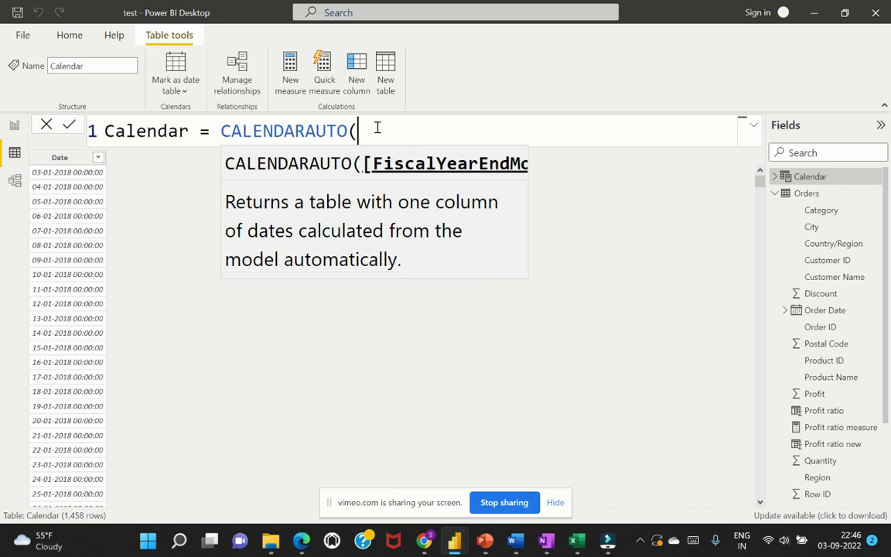
type(")")
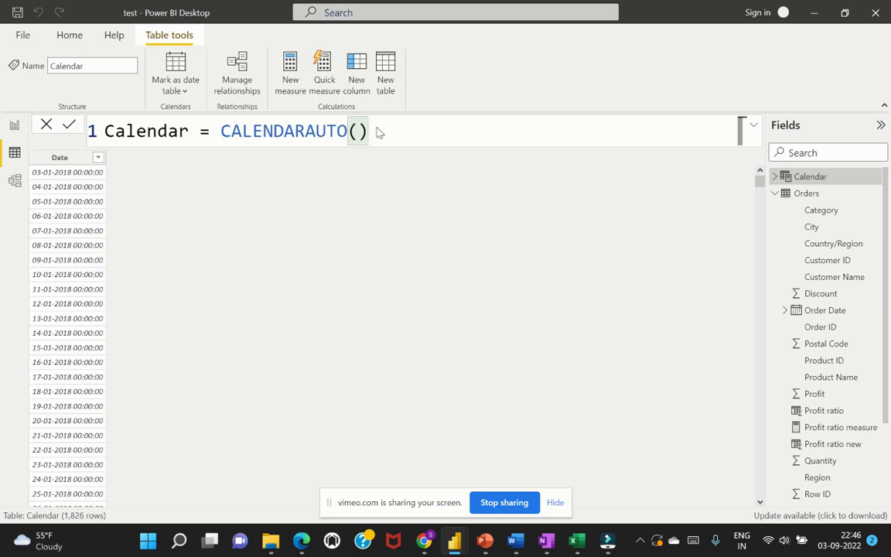
Step: Commit CALENDARAUTO() and verify the dates run from 01-01-2018 to 31-12-2022
key("Return")
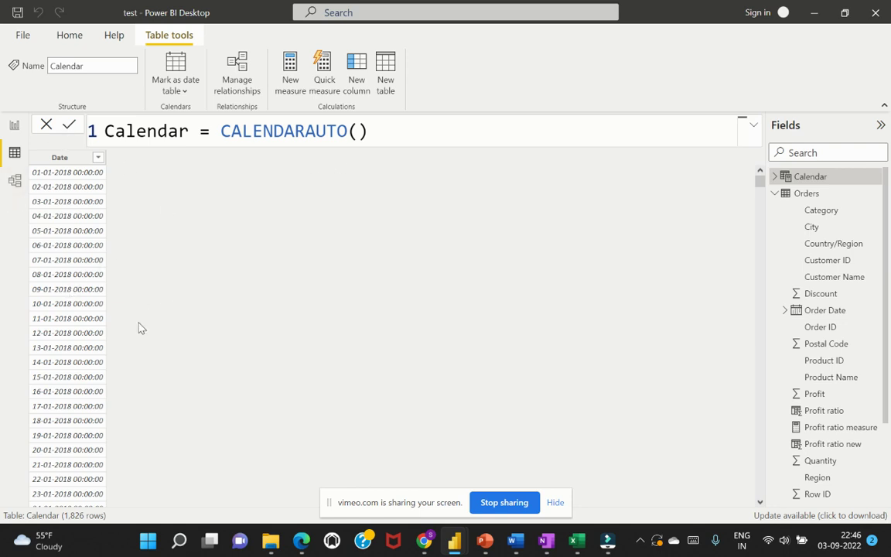
scroll(75, 341, "down", 10)
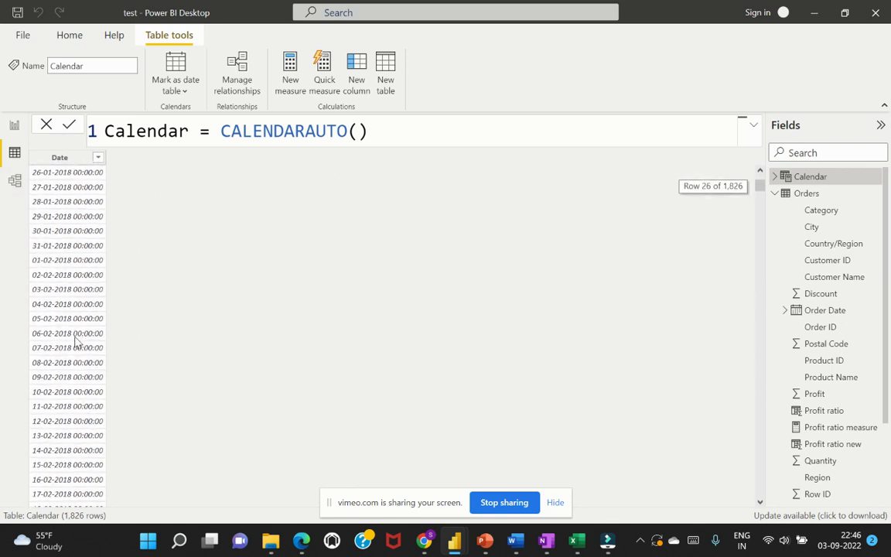
scroll(78, 369, "up", 10)
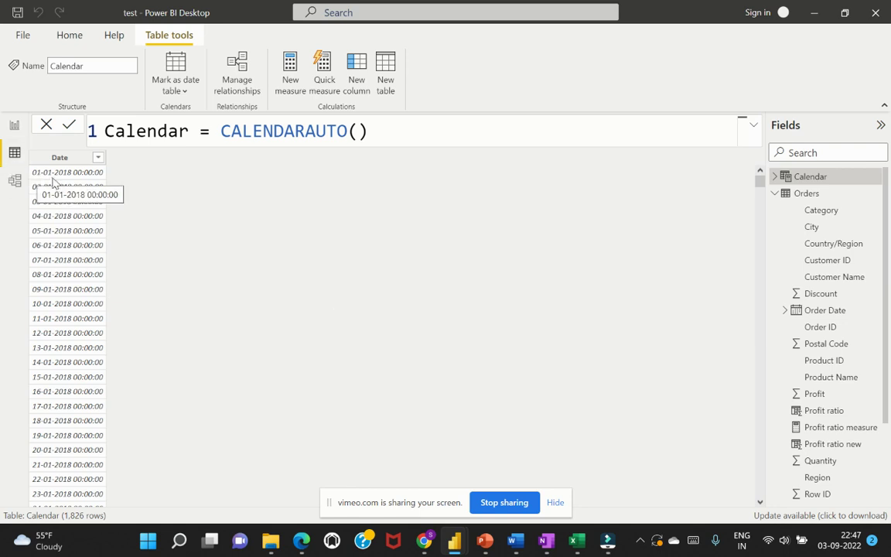
left_click_drag(759, 177, 785, 505)
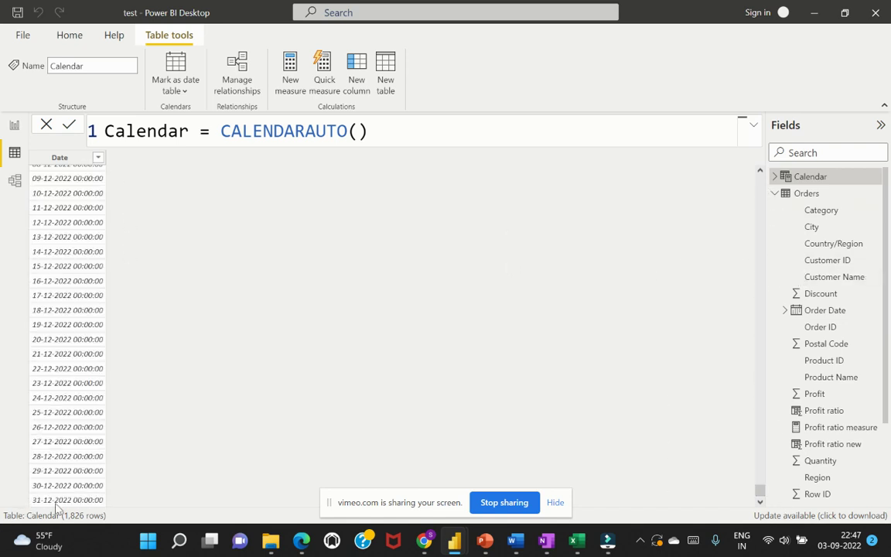
scroll(99, 458, "down", 1)
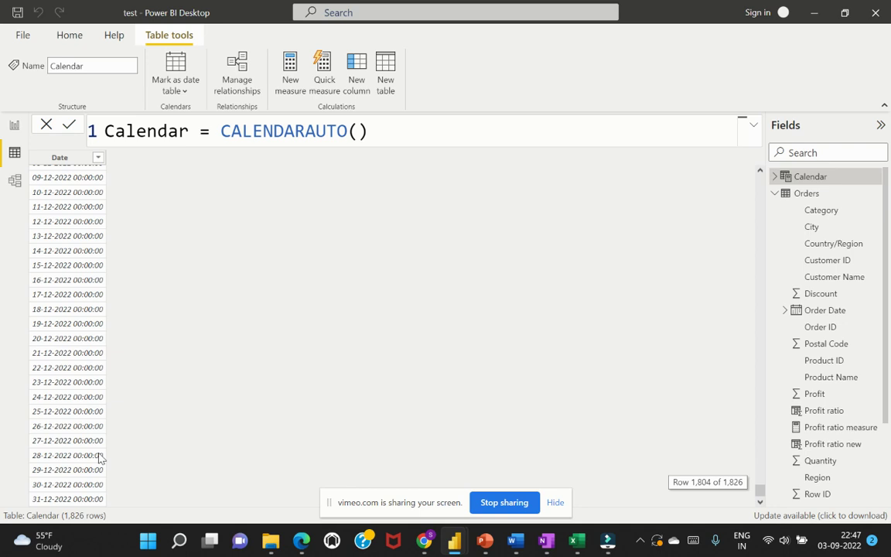
scroll(101, 460, "up", 14)
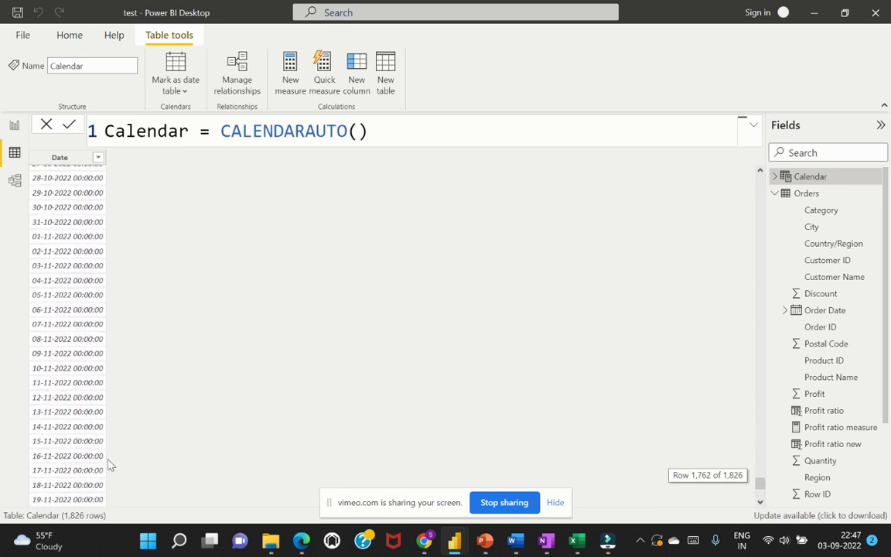
scroll(119, 416, "up", 20)
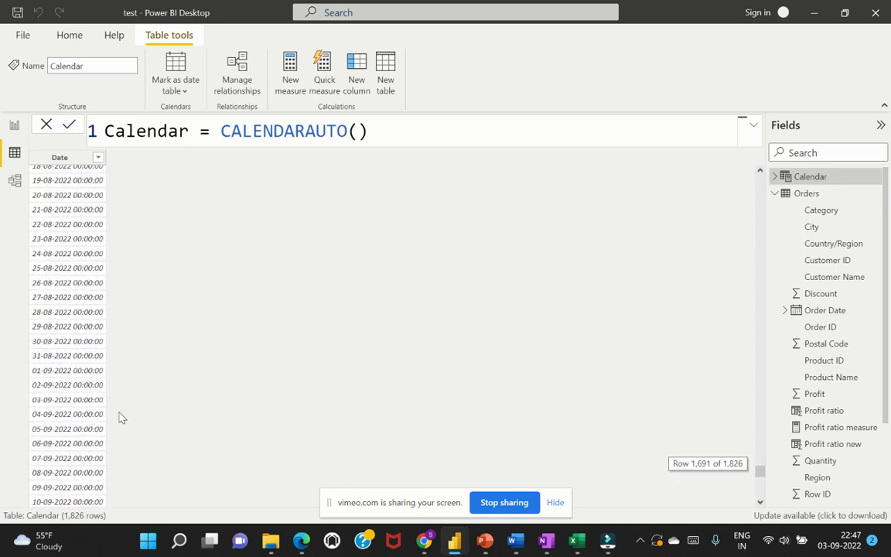
scroll(120, 418, "up", 3)
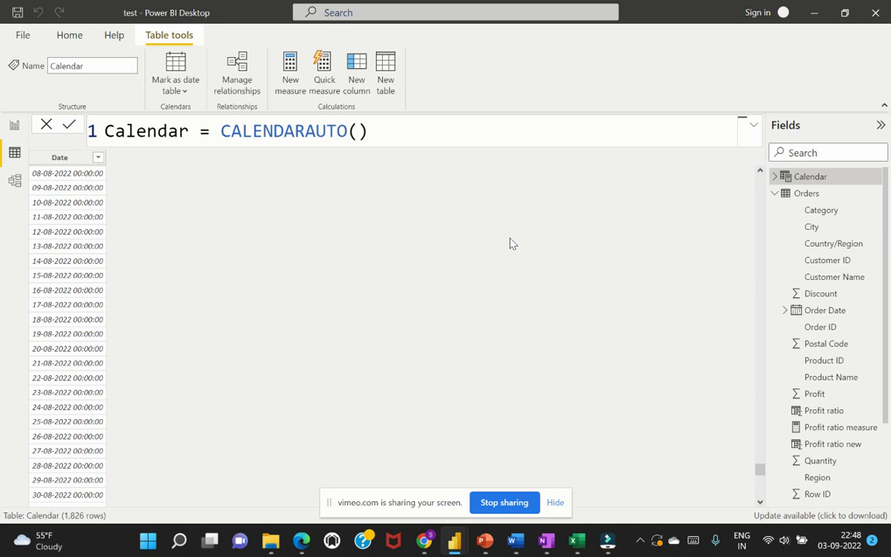
Step: Change the Calendar formula to CALENDARAUTO(6) so dates start at 01-07-2017
left_click(350, 131)
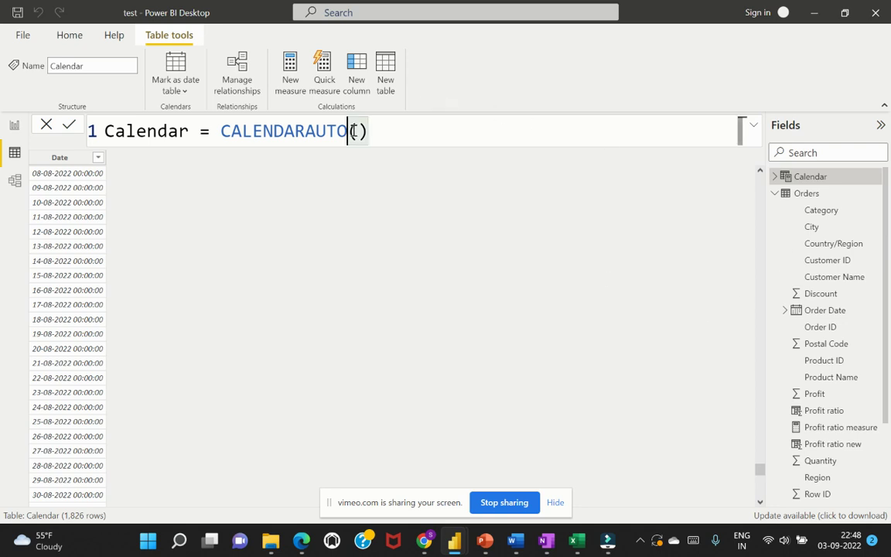
left_click(357, 131)
type("6")
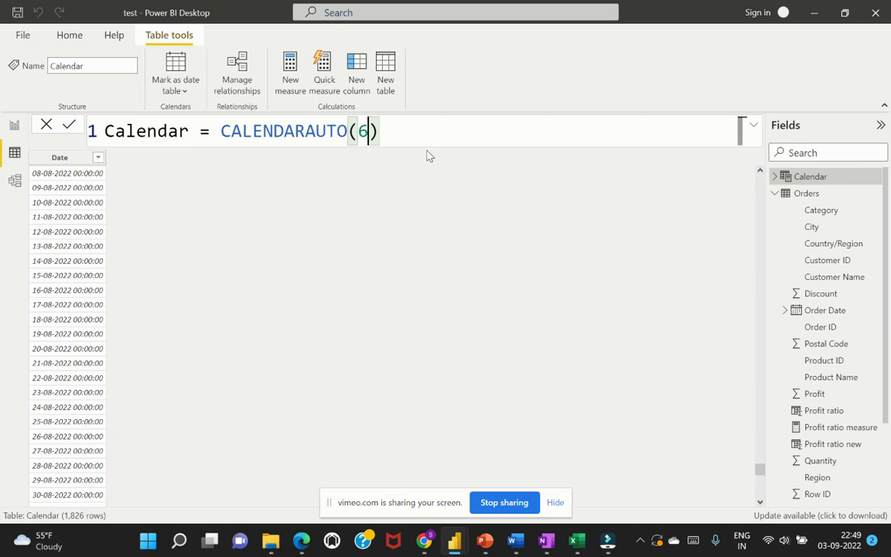
left_click(70, 127)
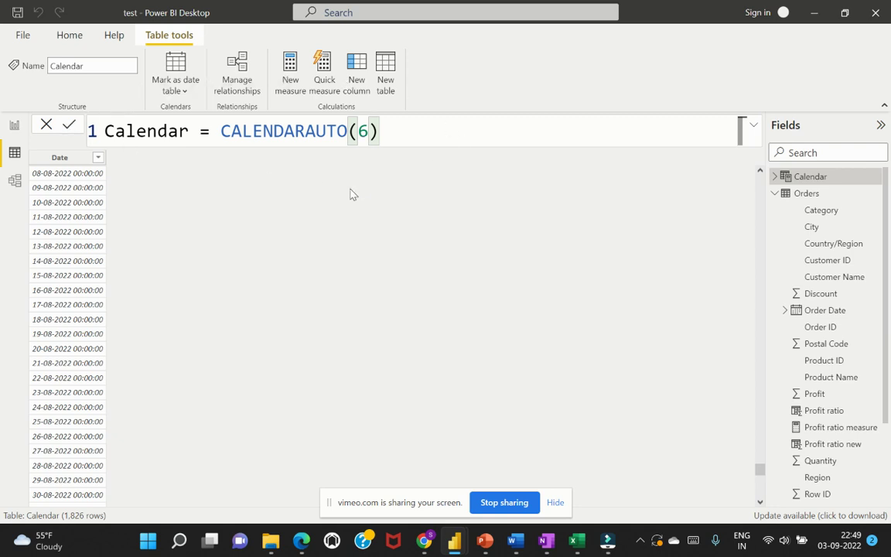